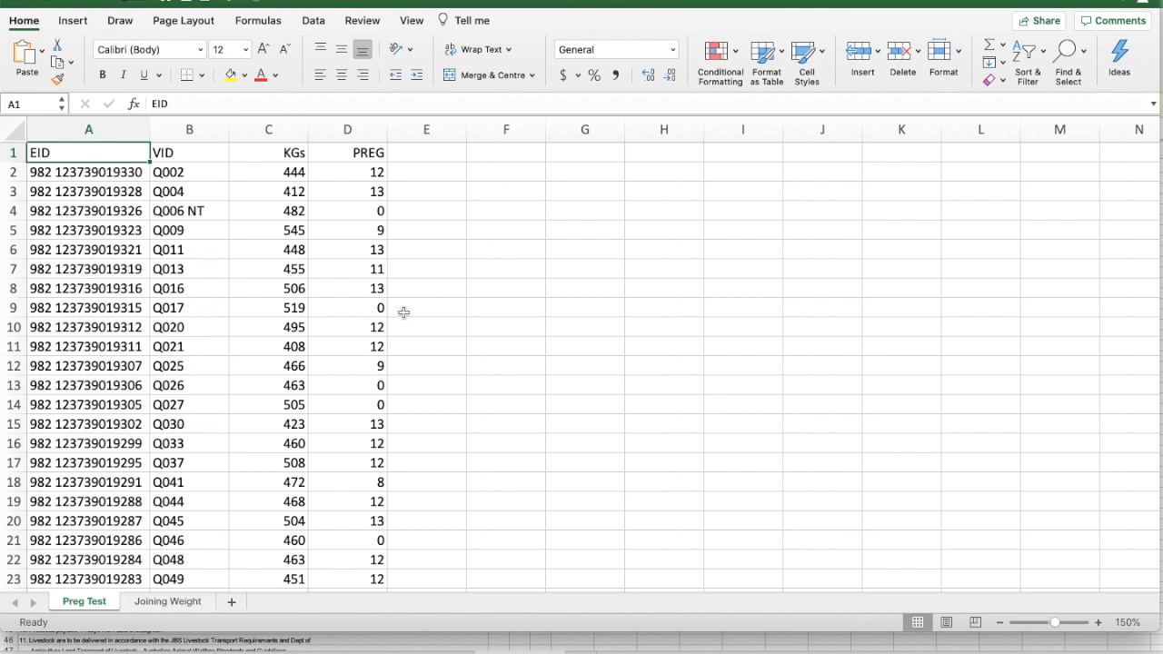
# Add the column heading JOINING KGS in cell E1 of the Preg Test sheet
pyautogui.click(153, 604)
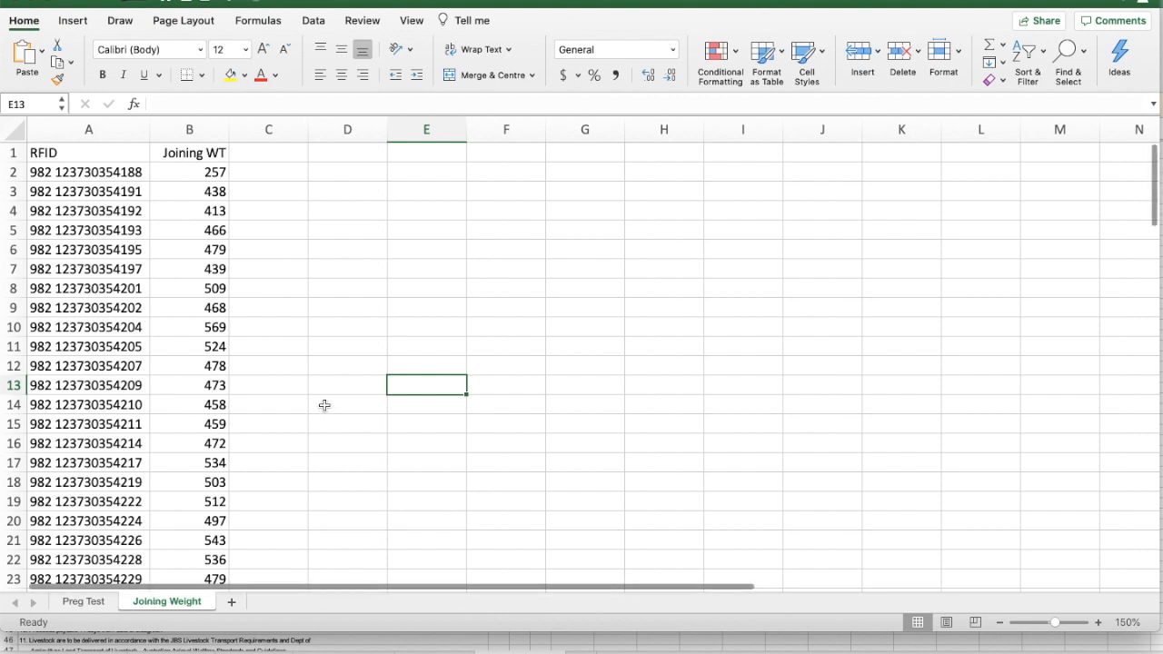
pyautogui.click(81, 603)
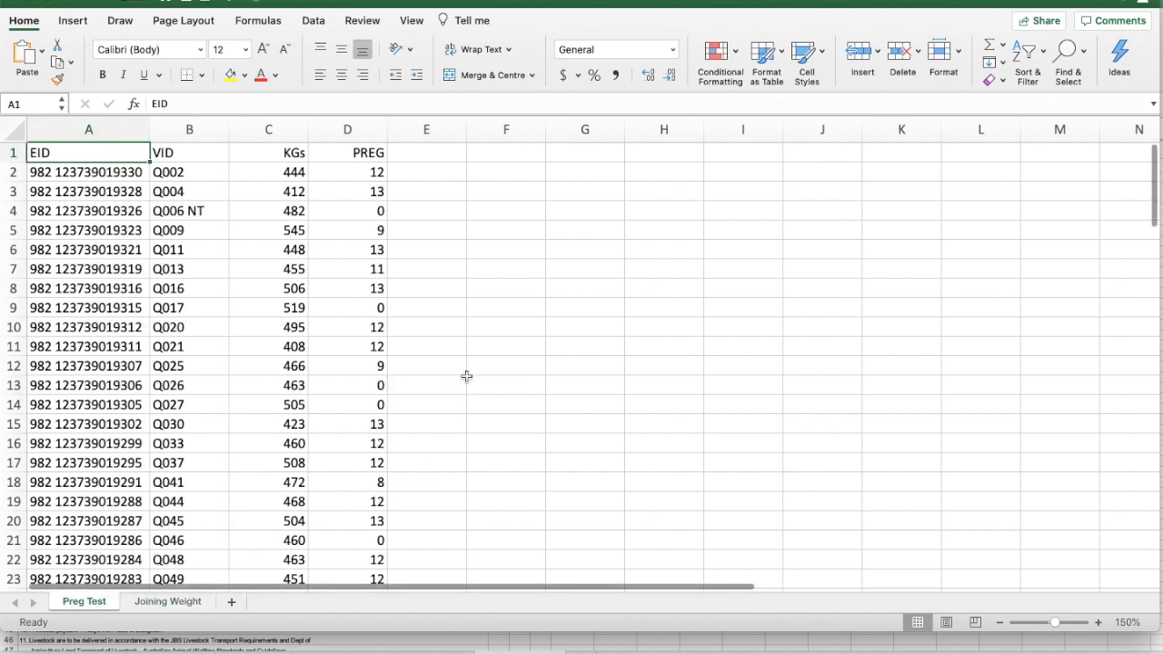
pyautogui.click(433, 154)
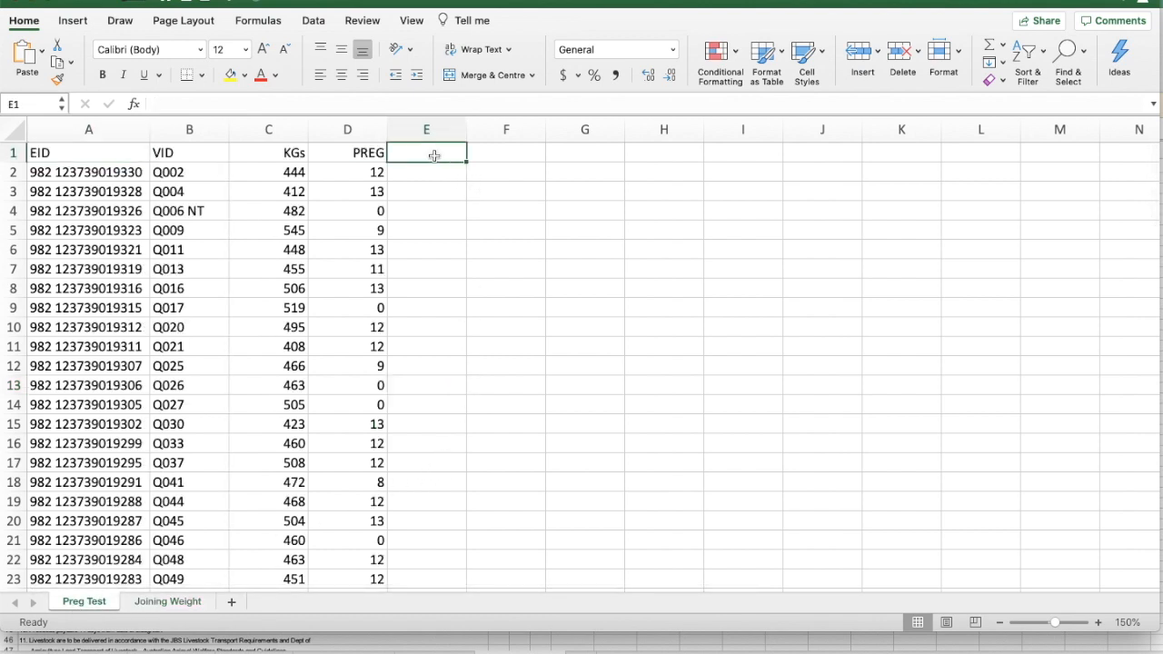
pyautogui.write('JOinin')
pyautogui.press('BackSpace')
pyautogui.press('BackSpace')
pyautogui.press('BackSpace')
pyautogui.press('BackSpace')
pyautogui.press('BackSpace')
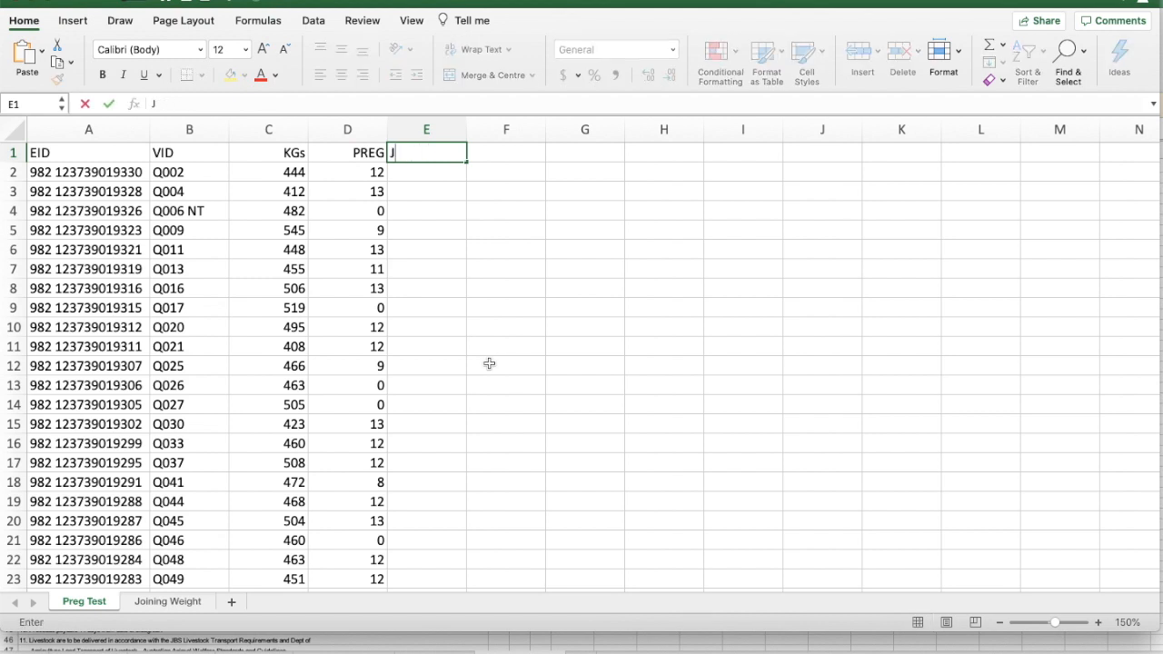
pyautogui.write('OINING')
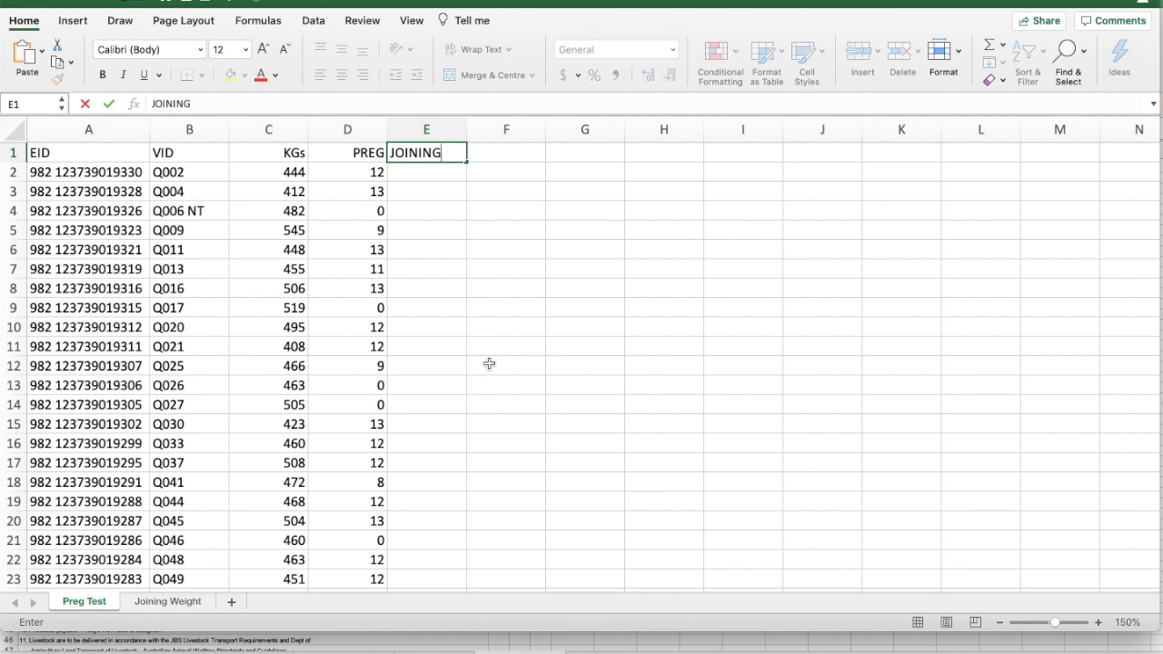
pyautogui.write(' KJ')
pyautogui.press('BackSpace')
pyautogui.write('GS')
pyautogui.press('BackSpace')
pyautogui.write('S')
pyautogui.press('Return')
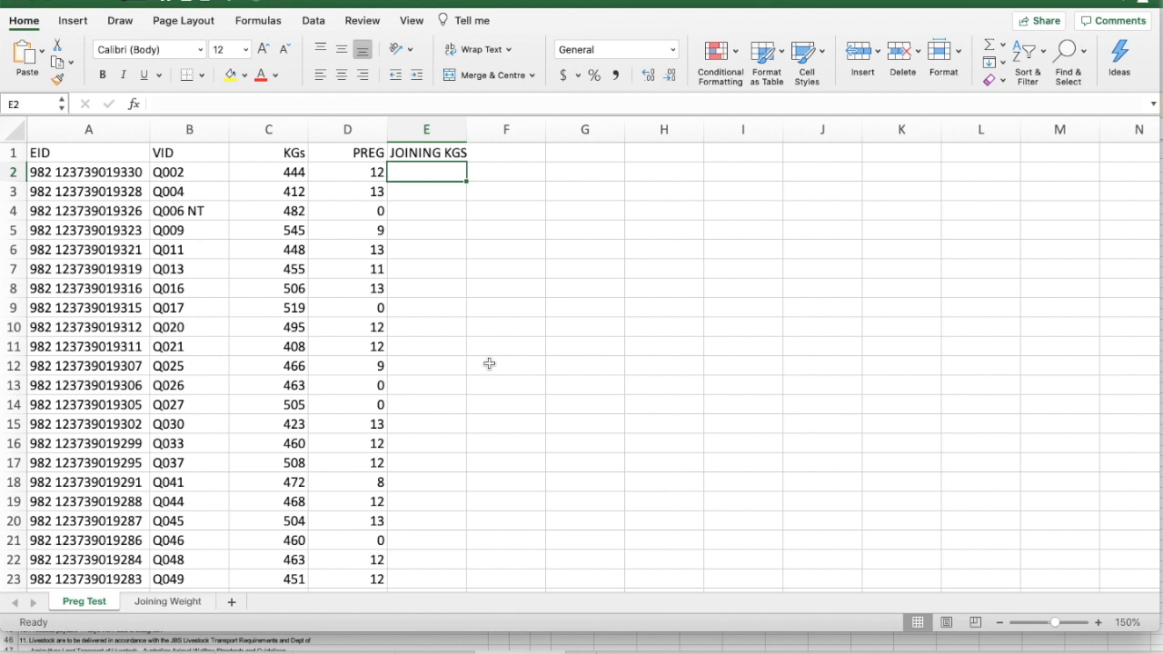
# Start a VLOOKUP in E2 with A2 as the lookup value and 'Joining Weight'!A2:B103 as the table array
pyautogui.write('=')
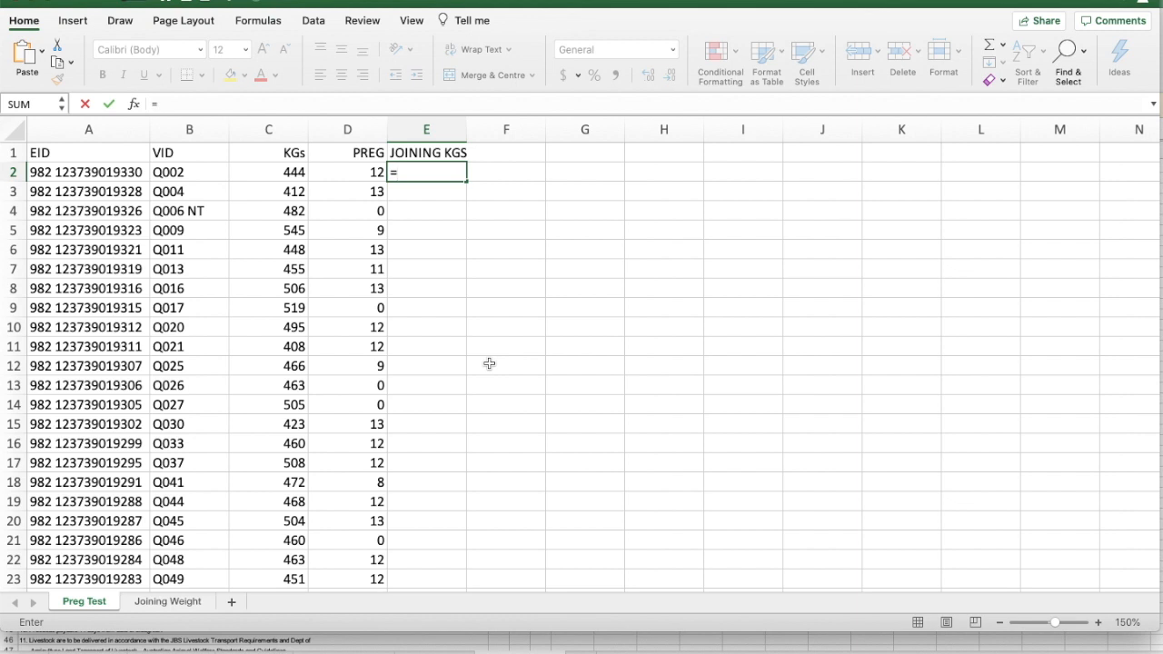
pyautogui.write('vlo')
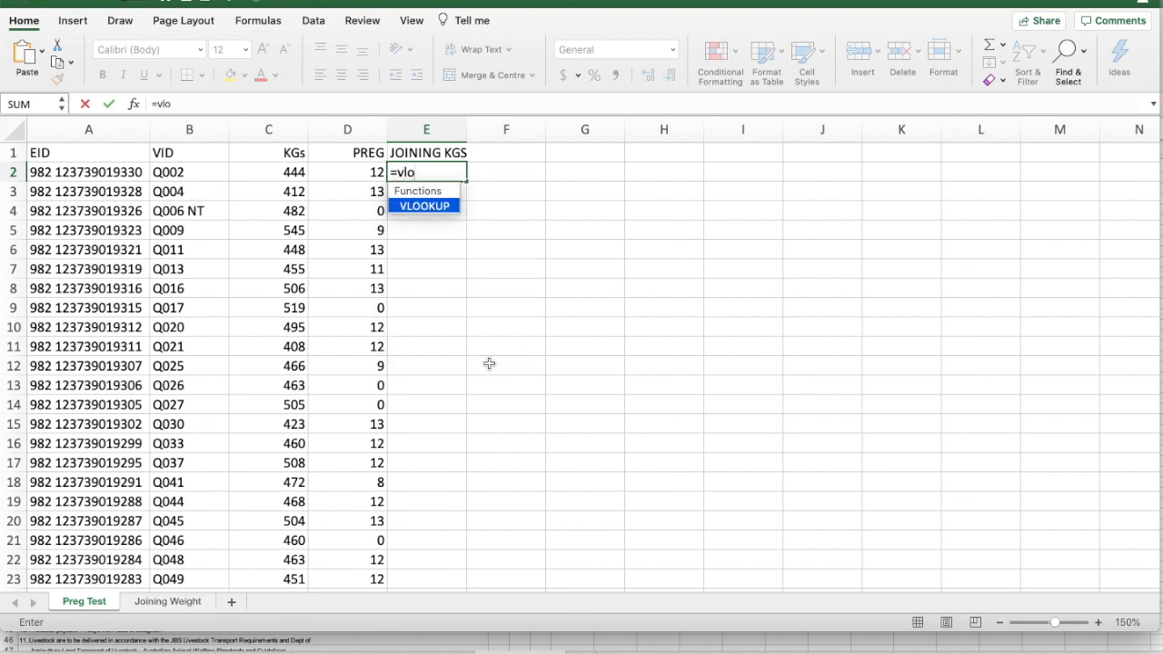
pyautogui.doubleClick(425, 206)
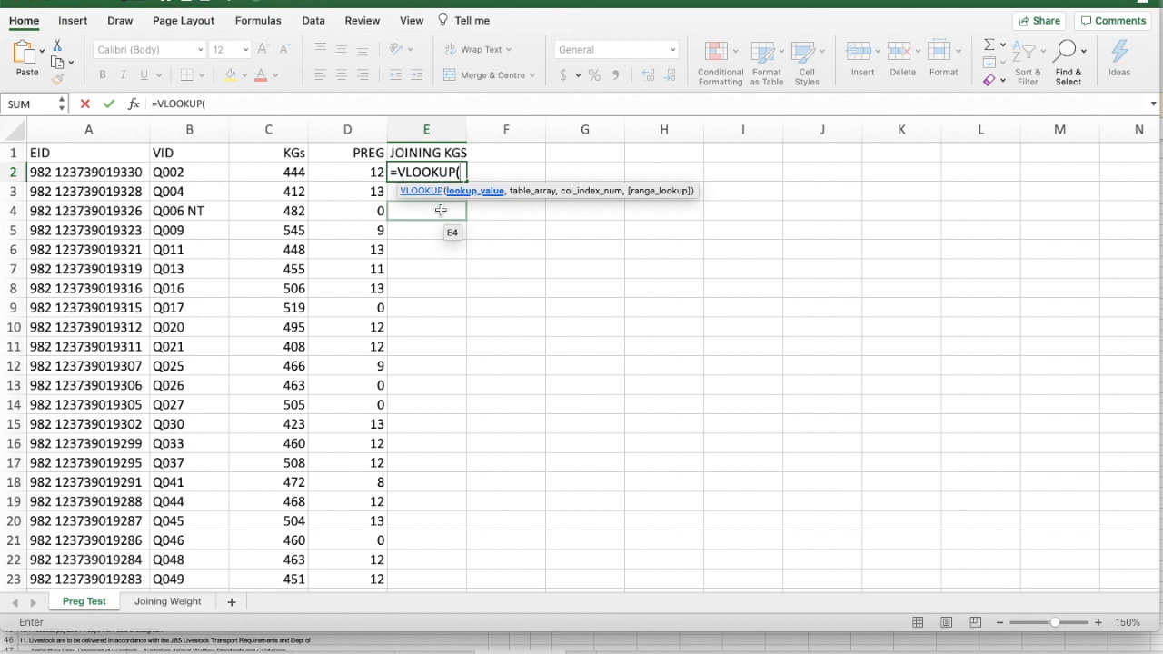
pyautogui.click(99, 172)
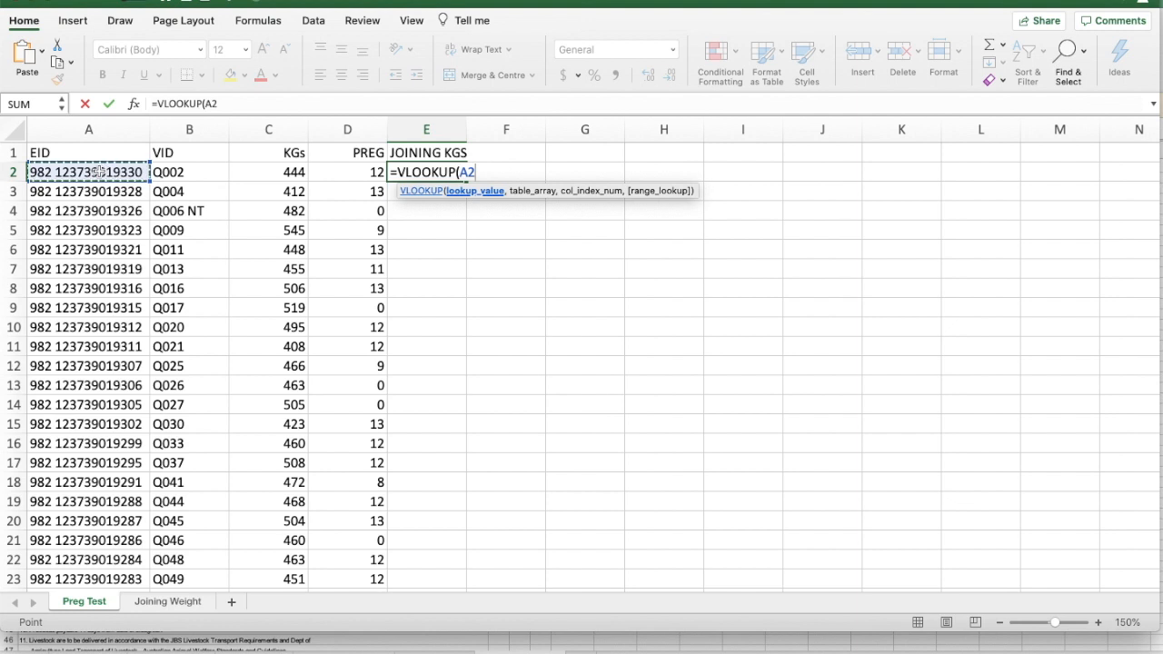
pyautogui.write(',')
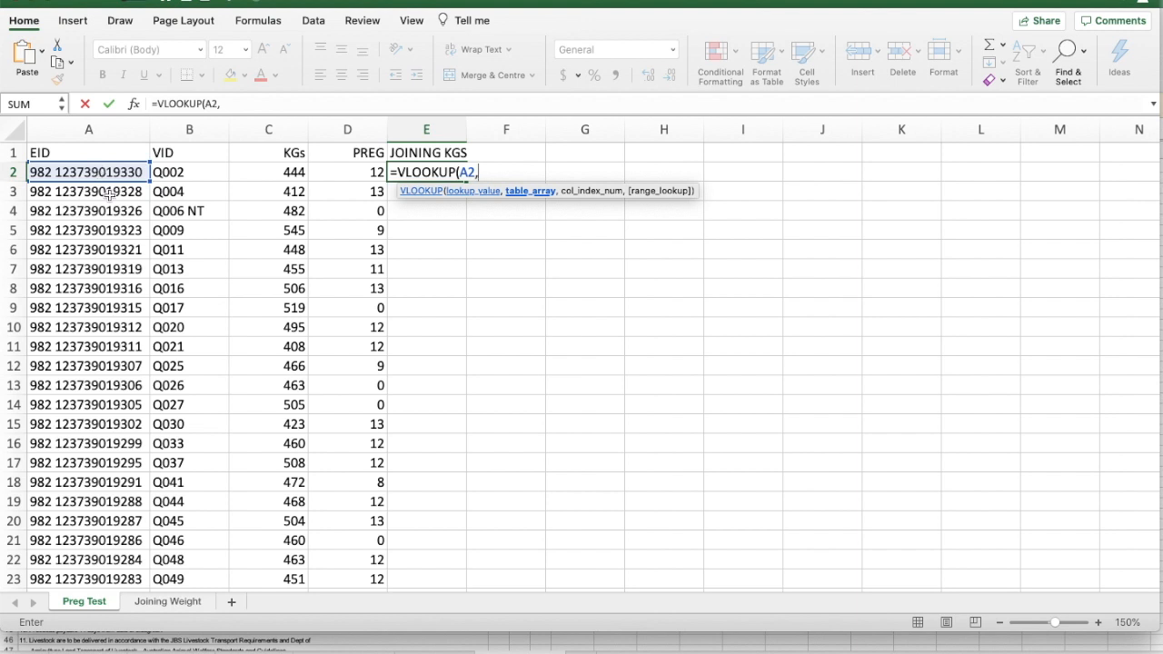
pyautogui.click(158, 603)
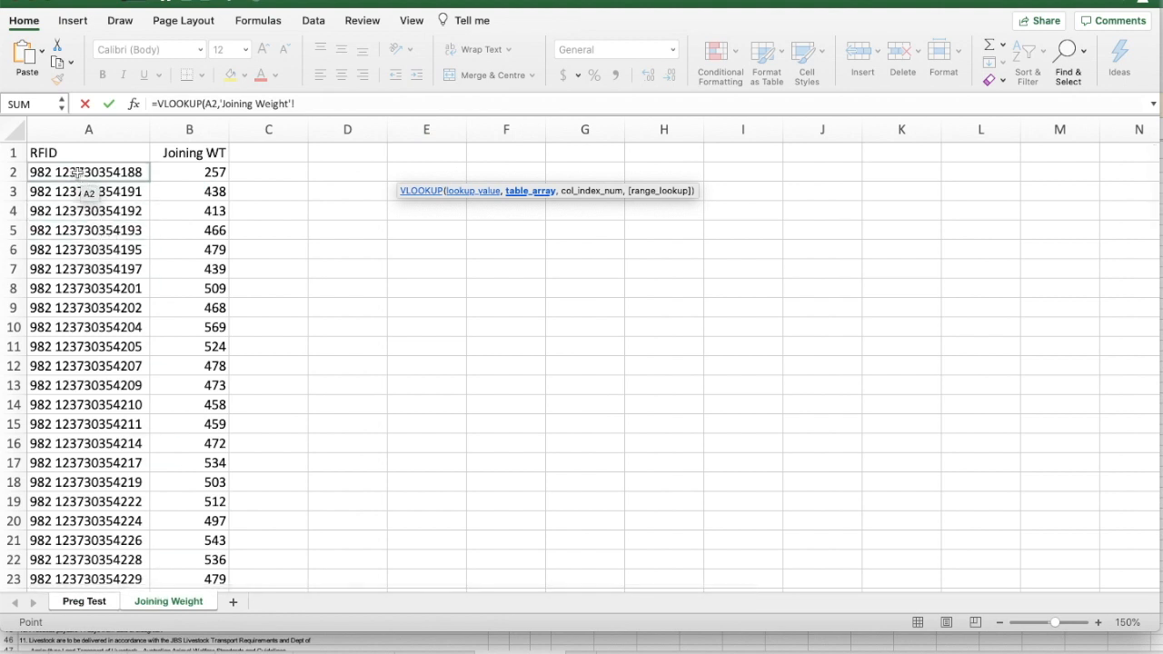
pyautogui.moveTo(78, 174); pyautogui.dragTo(195, 517)
pyautogui.write(',')
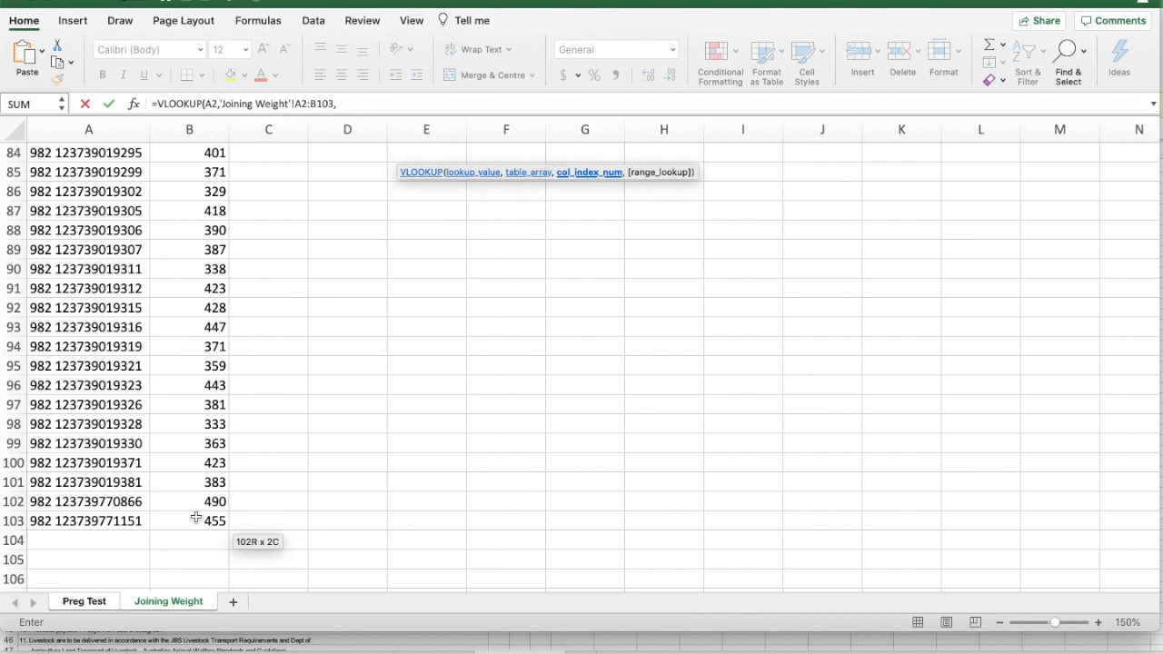
# Complete the E2 VLOOKUP with column index 2 and FALSE for an exact match
pyautogui.scroll(20, 155, 365)
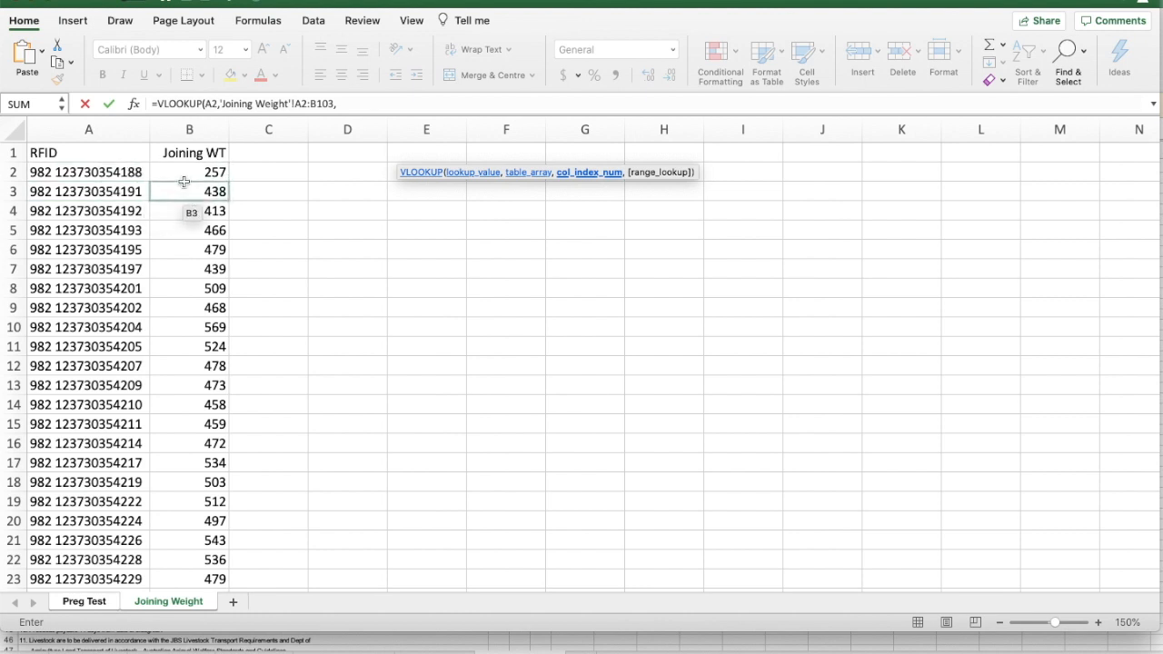
pyautogui.write('2,')
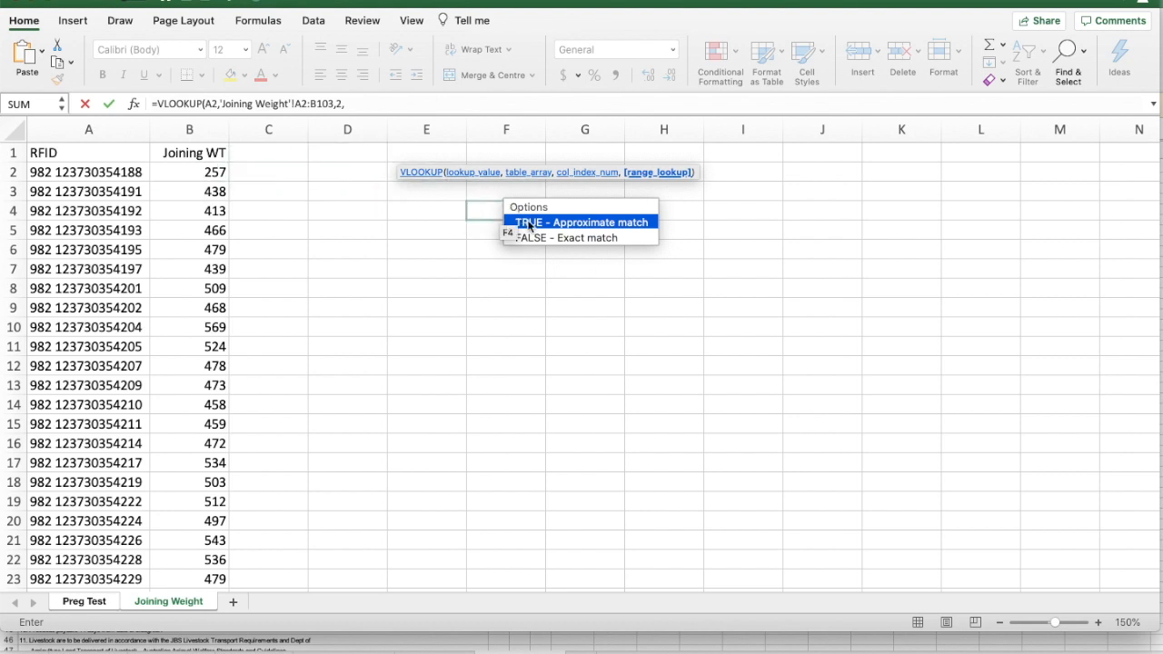
pyautogui.click(555, 238)
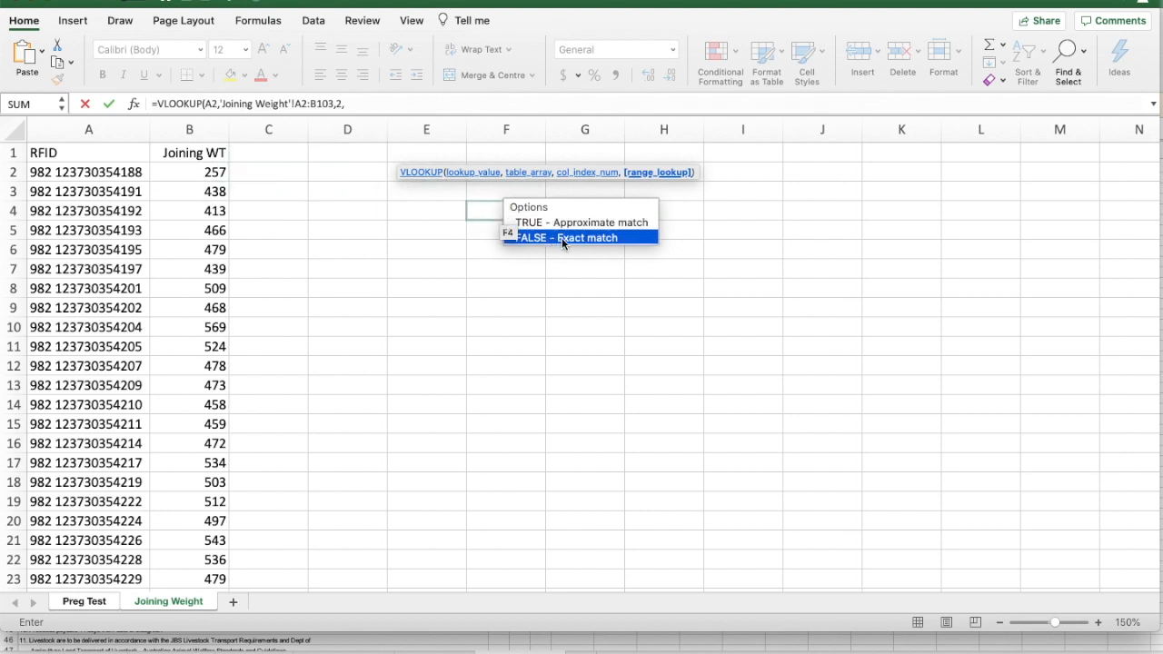
pyautogui.doubleClick(561, 237)
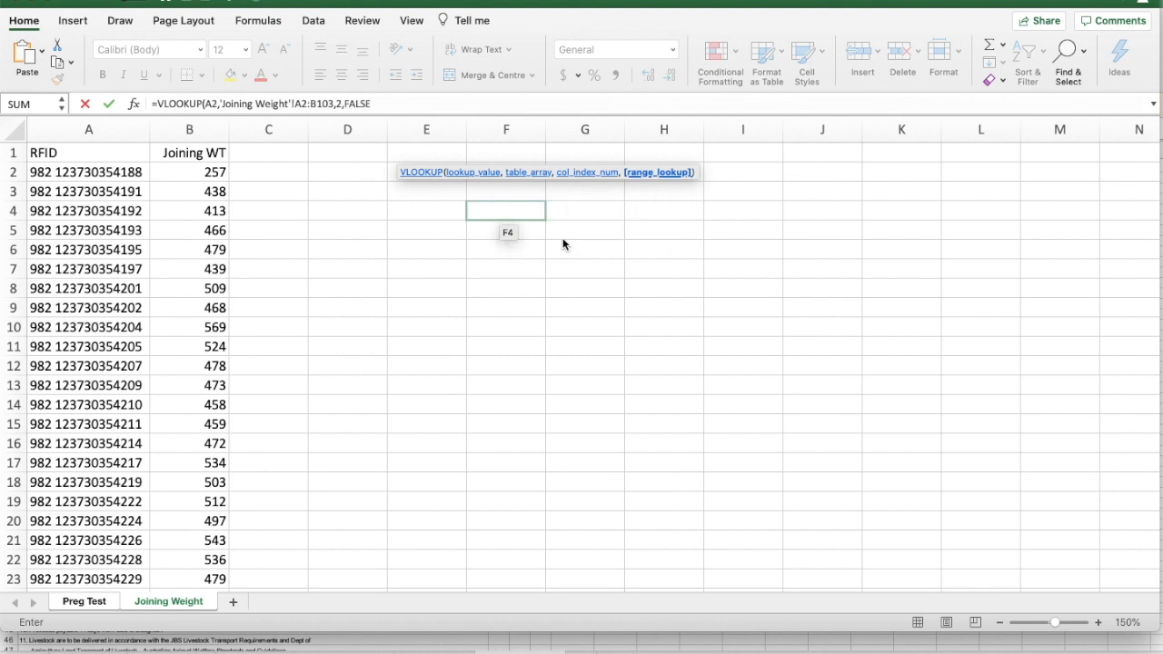
pyautogui.click(398, 102)
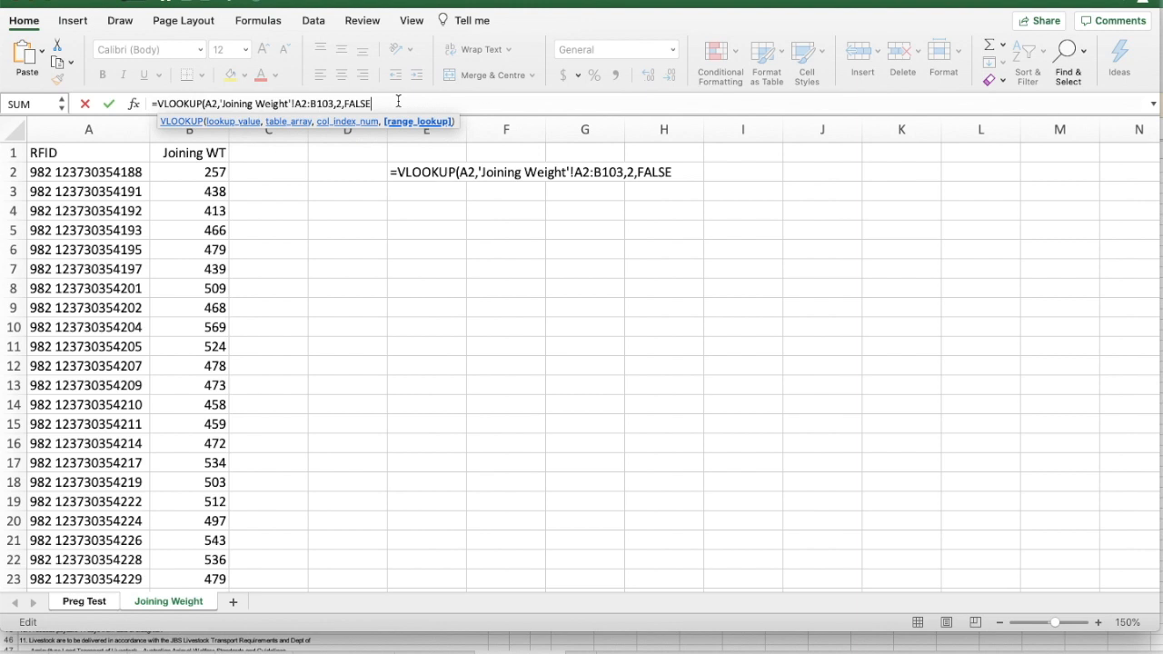
pyautogui.write(')')
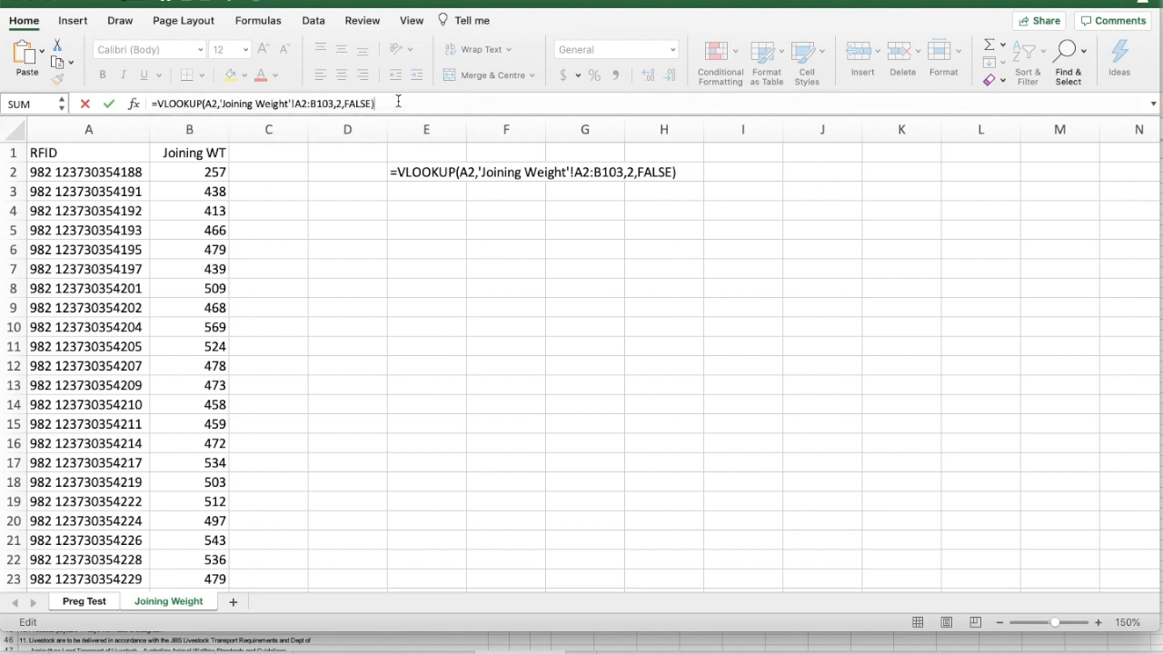
pyautogui.press('Return')
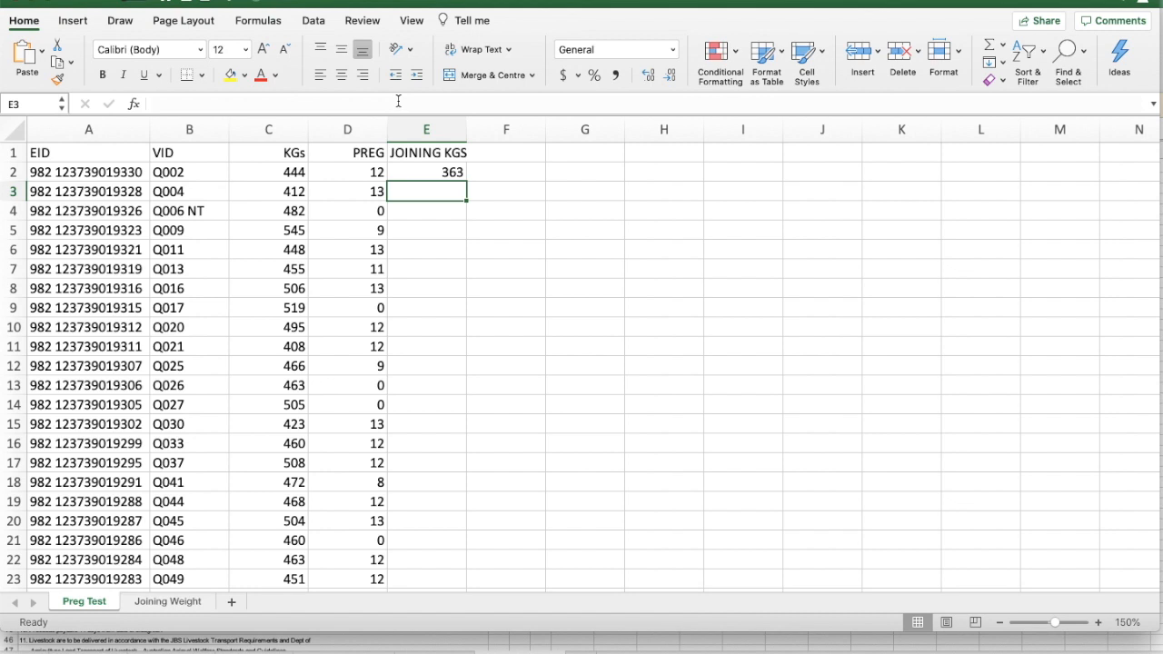
# Fill the E2 lookup formula down through E11
pyautogui.press('Up')
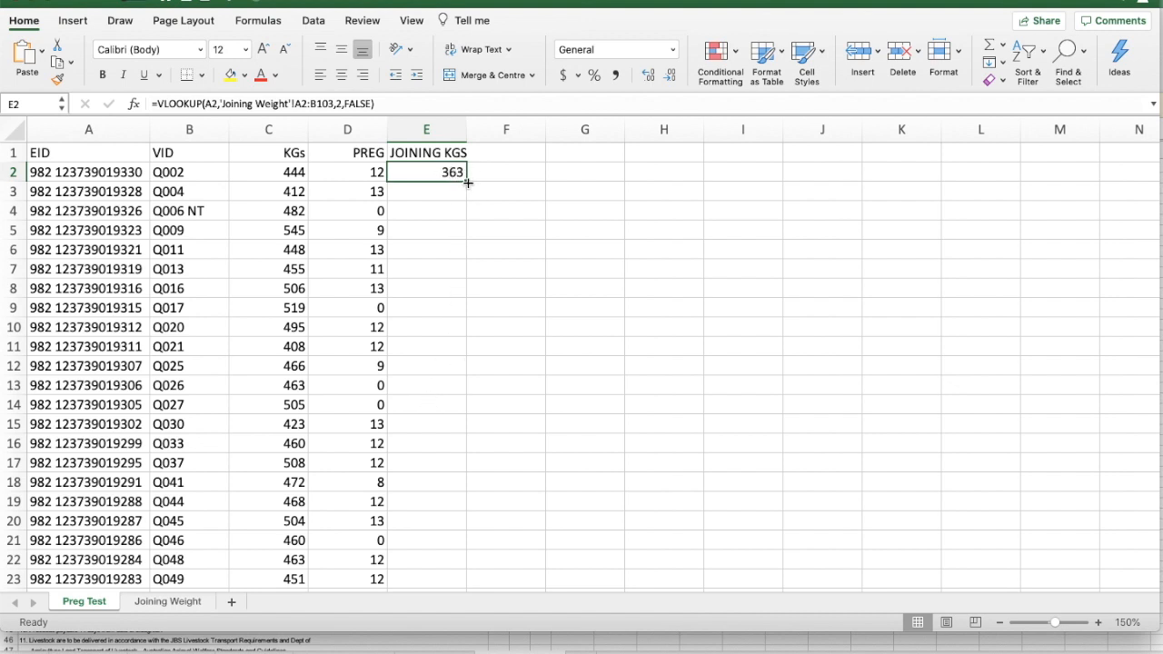
pyautogui.moveTo(467, 182); pyautogui.dragTo(448, 359)
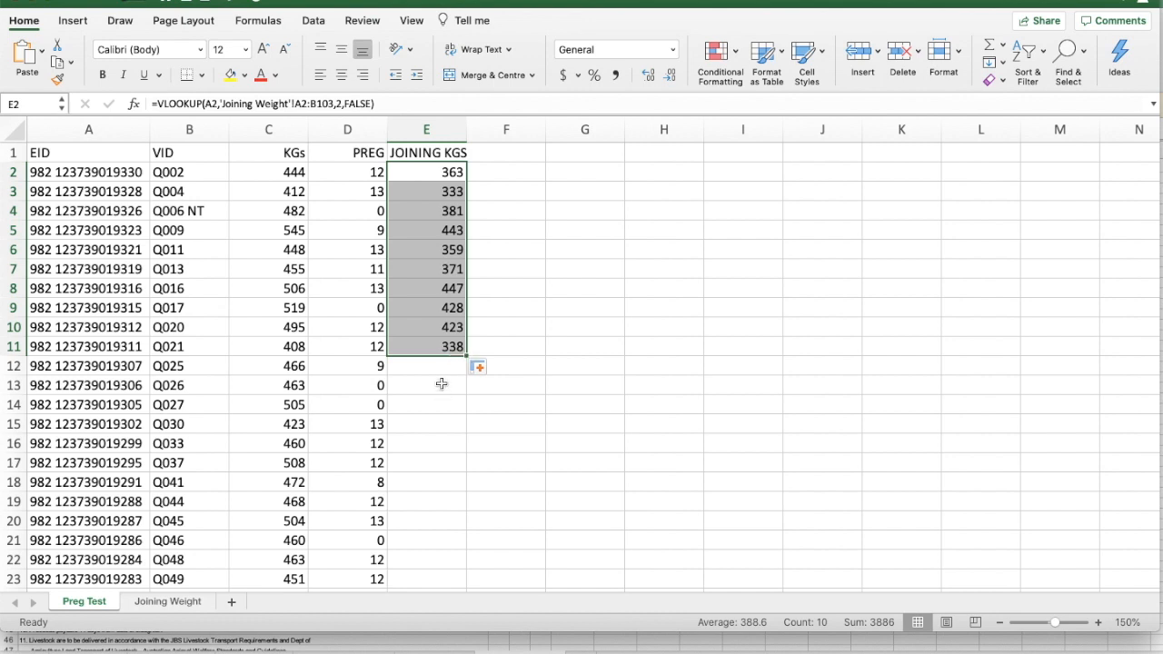
# Compare the copied formulas in the JOINING KGS column to see how the lookup value and table range change by row
pyautogui.click(435, 188)
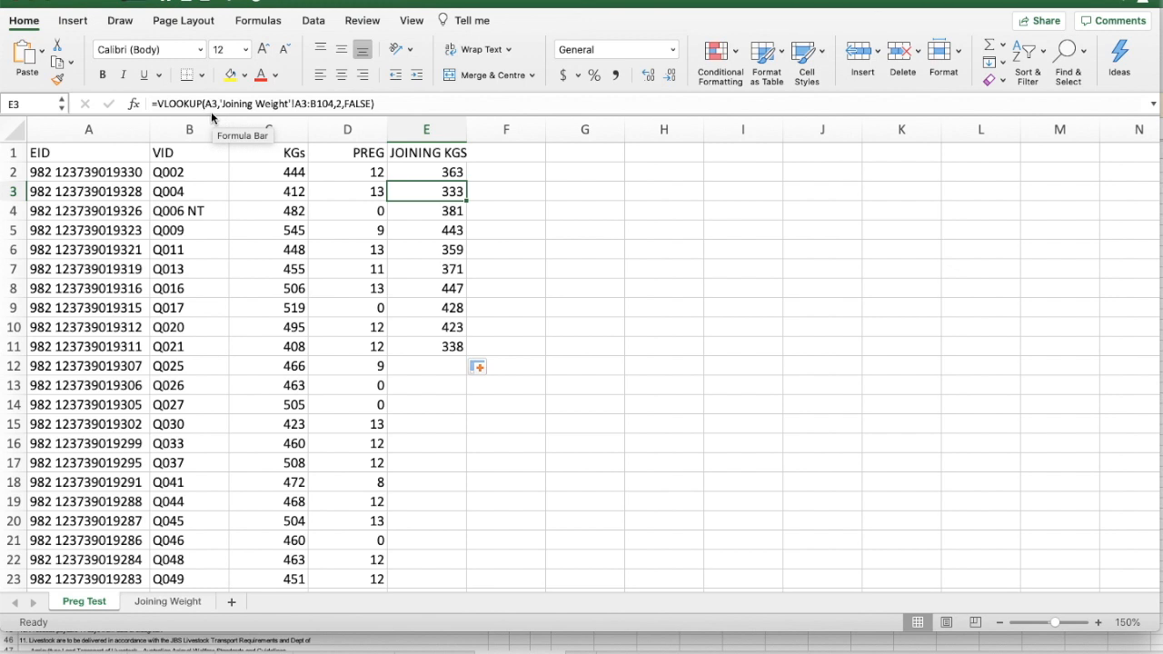
pyautogui.press('Down')
pyautogui.press('Down')
pyautogui.press('Down')
pyautogui.press('Down')
pyautogui.press('Down')
pyautogui.press('Down')
pyautogui.press('Down')
pyautogui.press('Down')
pyautogui.press('Down')
pyautogui.press('Down')
pyautogui.press('Up')
pyautogui.press('Up')
pyautogui.press('Up')
pyautogui.press('Up')
pyautogui.press('Up')
pyautogui.press('Up')
pyautogui.press('Up')
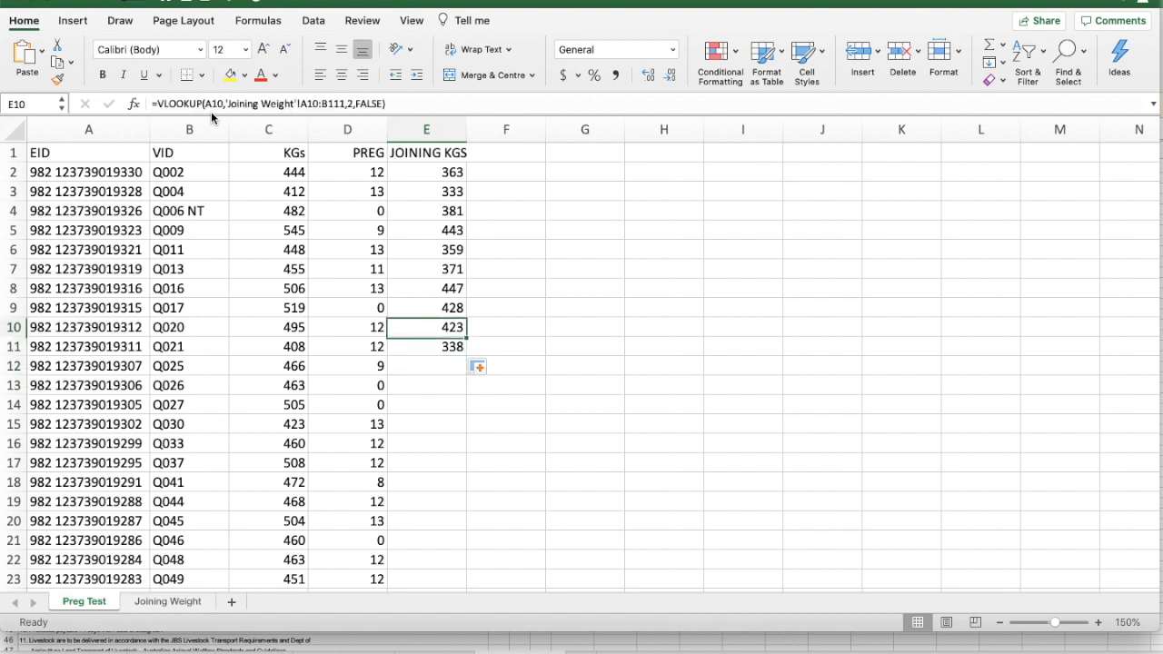
pyautogui.press('Up')
pyautogui.press('Up')
pyautogui.press('Up')
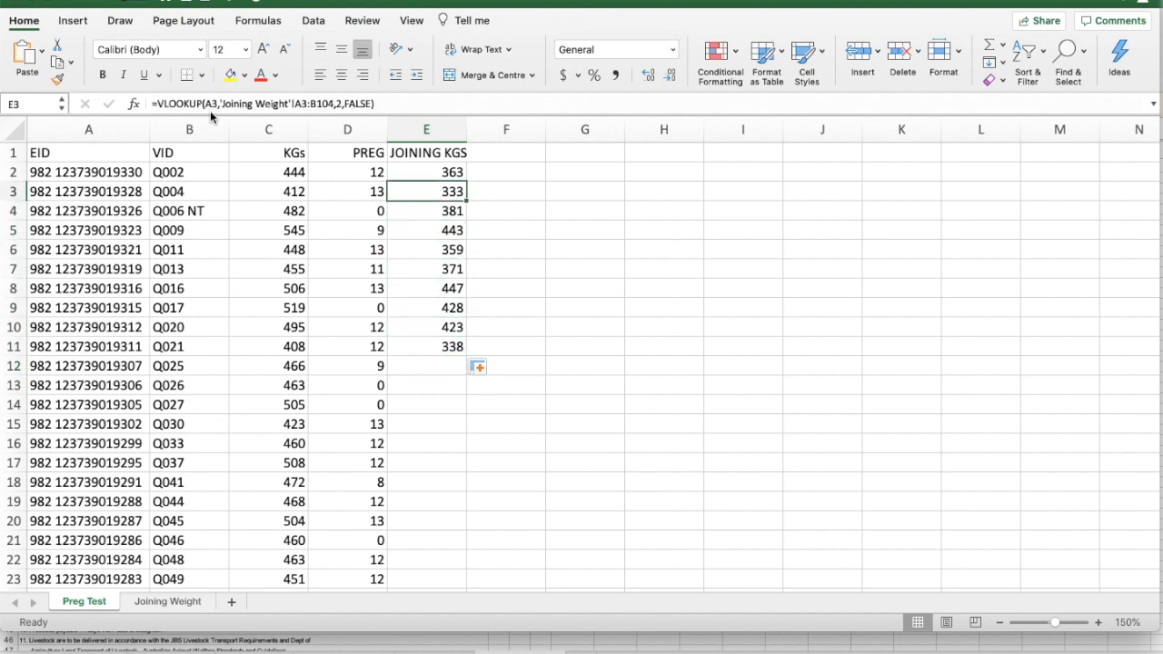
pyautogui.press('Down')
pyautogui.press('Down')
pyautogui.press('Down')
pyautogui.press('Down')
pyautogui.press('Down')
pyautogui.press('Down')
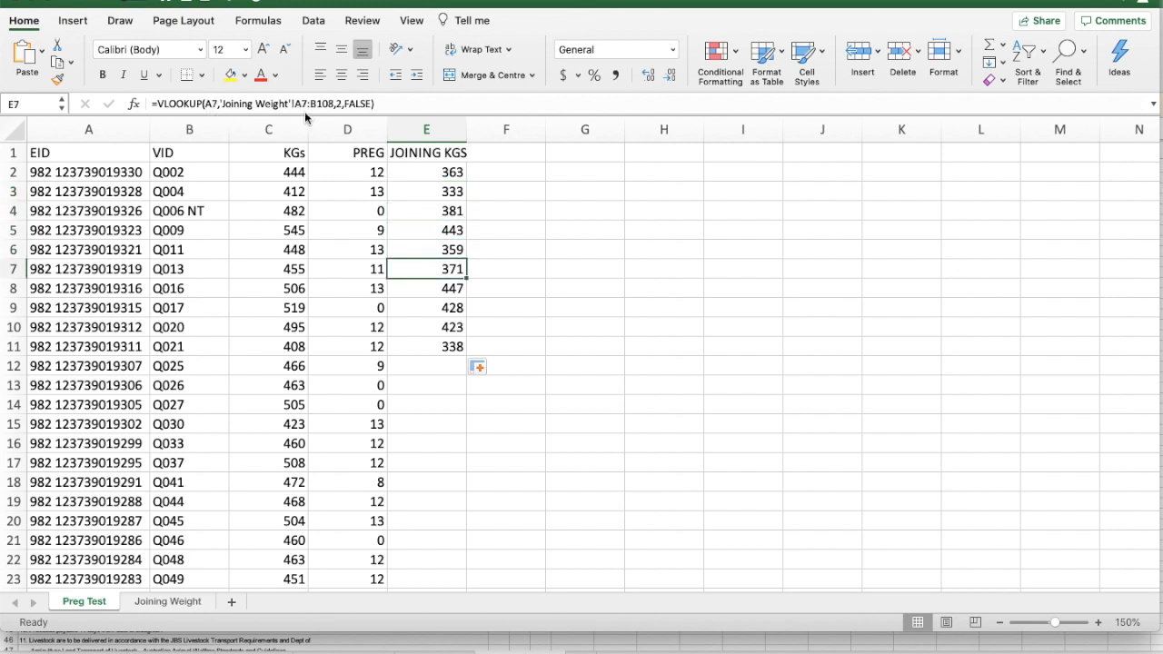
pyautogui.press('Down')
pyautogui.press('Down')
pyautogui.press('Up')
pyautogui.press('Up')
pyautogui.press('Up')
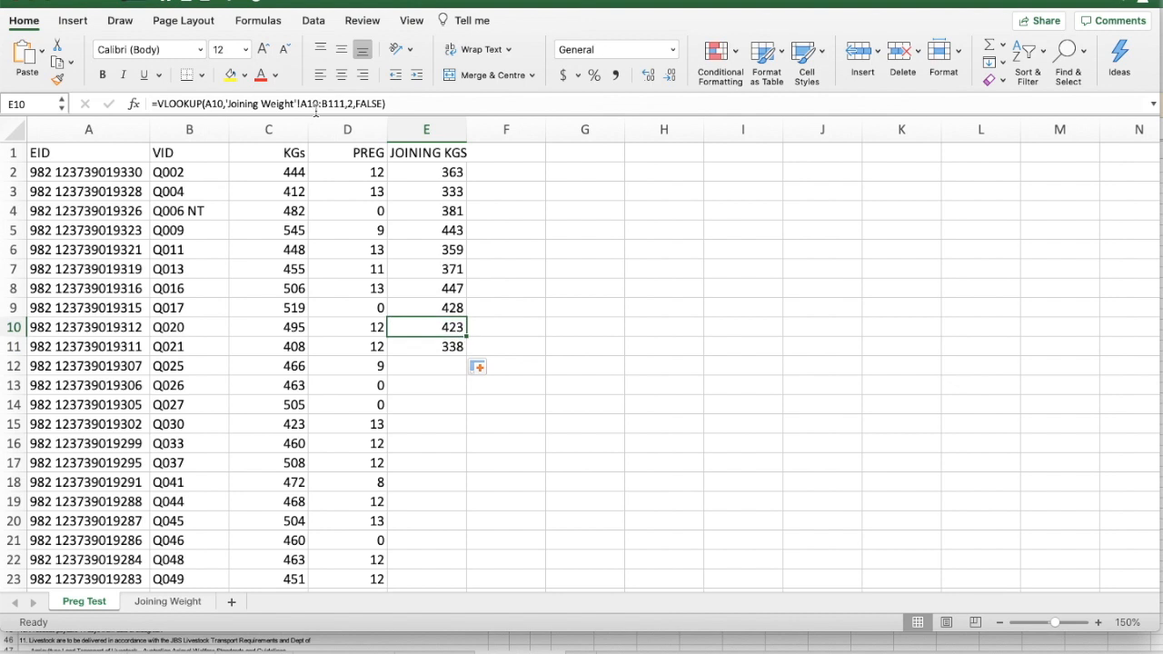
pyautogui.press('Up')
pyautogui.press('Up')
pyautogui.press('Up')
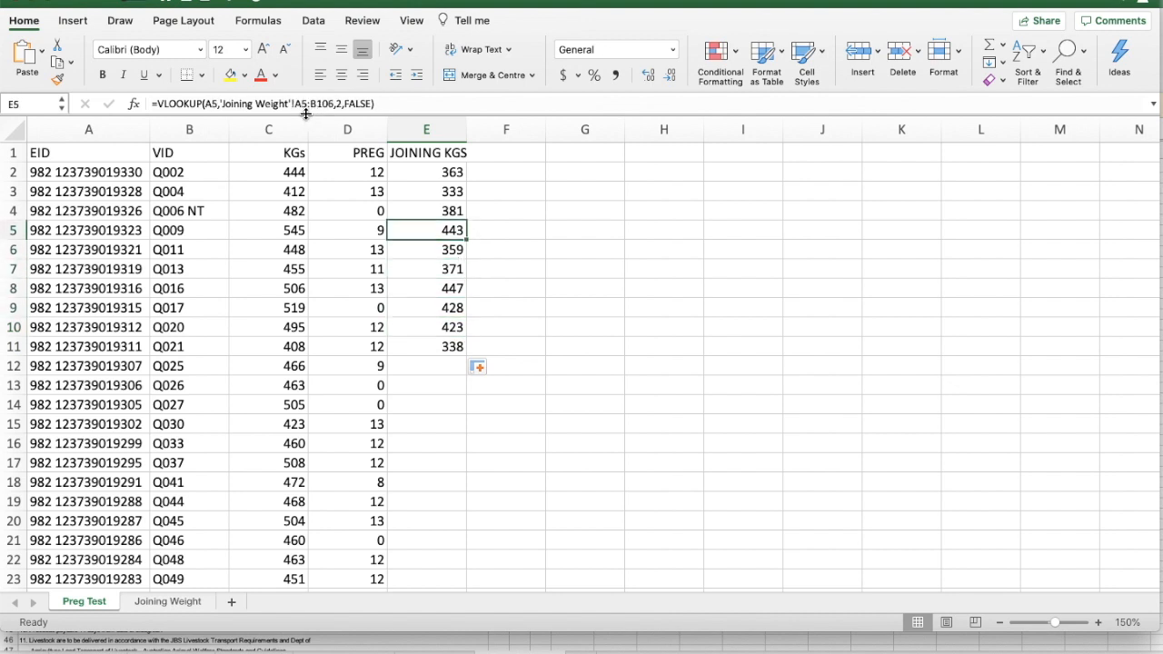
pyautogui.press('Up')
pyautogui.press('Up')
pyautogui.press('Up')
pyautogui.press('Up')
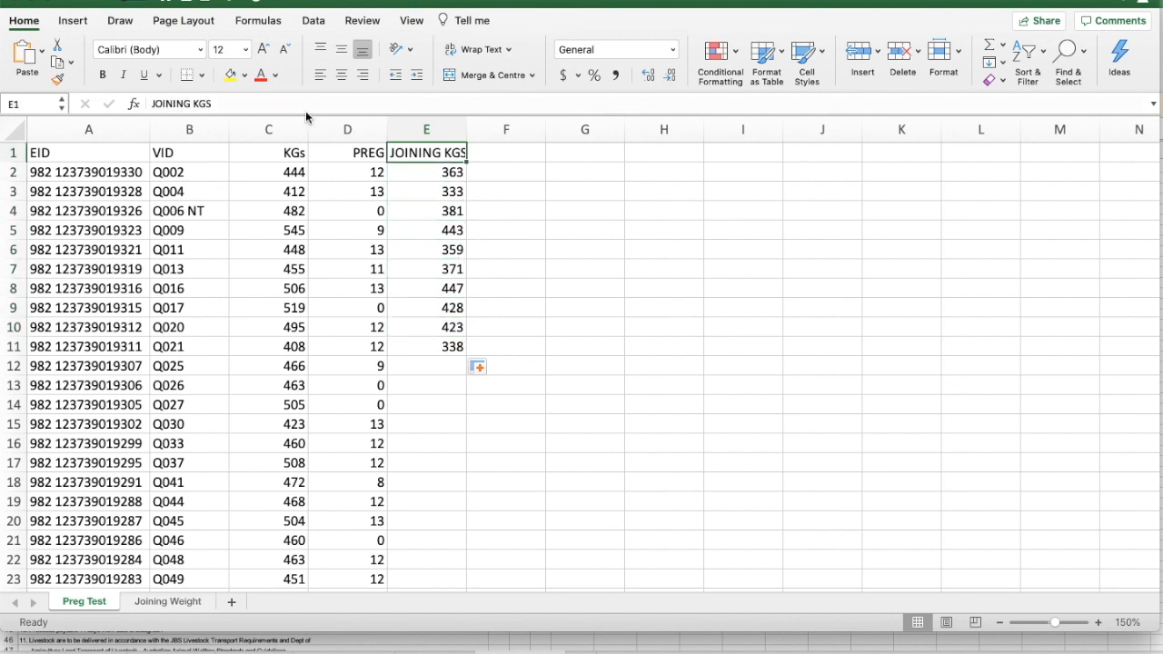
pyautogui.press('Down')
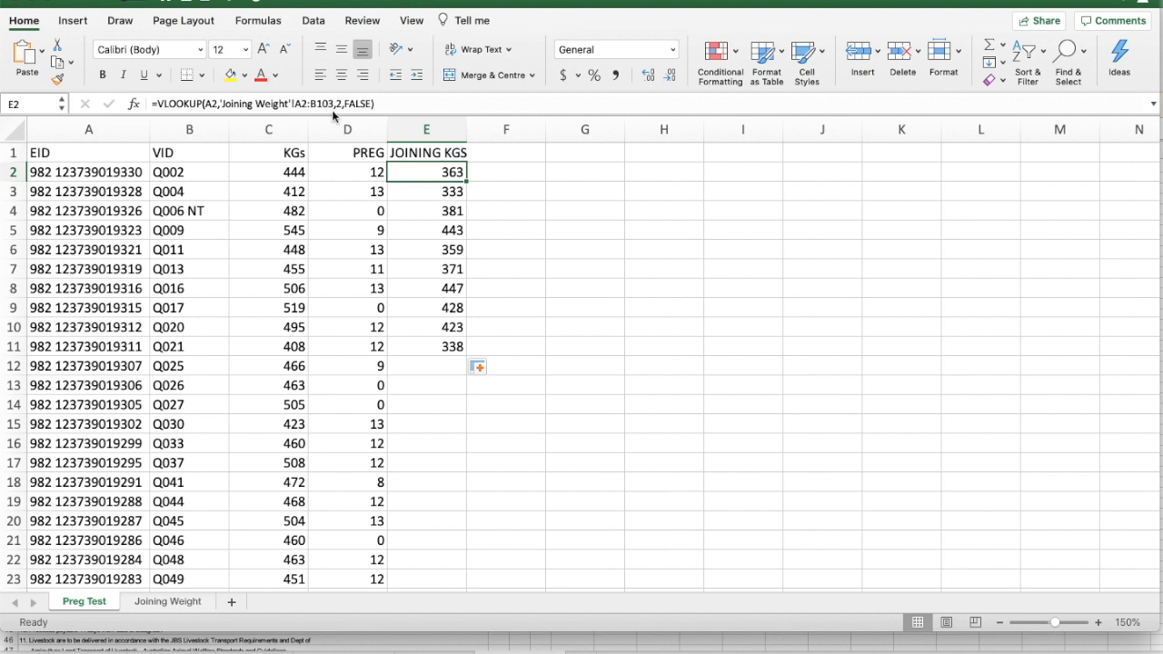
# Lock the table array rows in E2's formula as A$2:B$103 and refill the formula down through E10
pyautogui.click(302, 104)
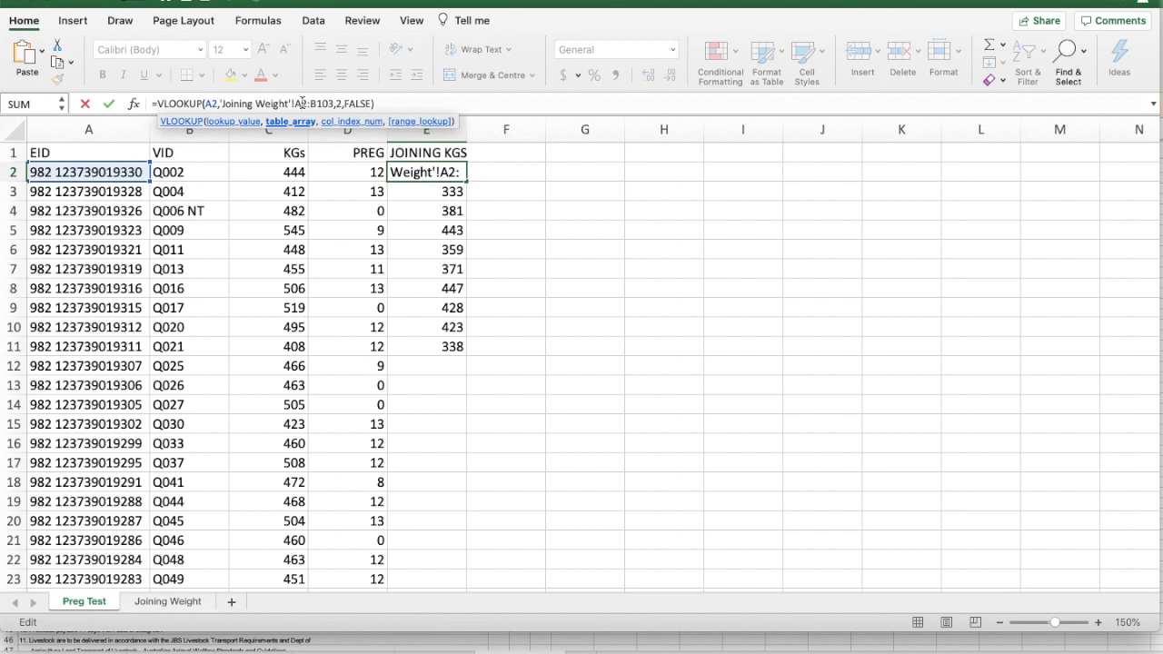
pyautogui.write('$')
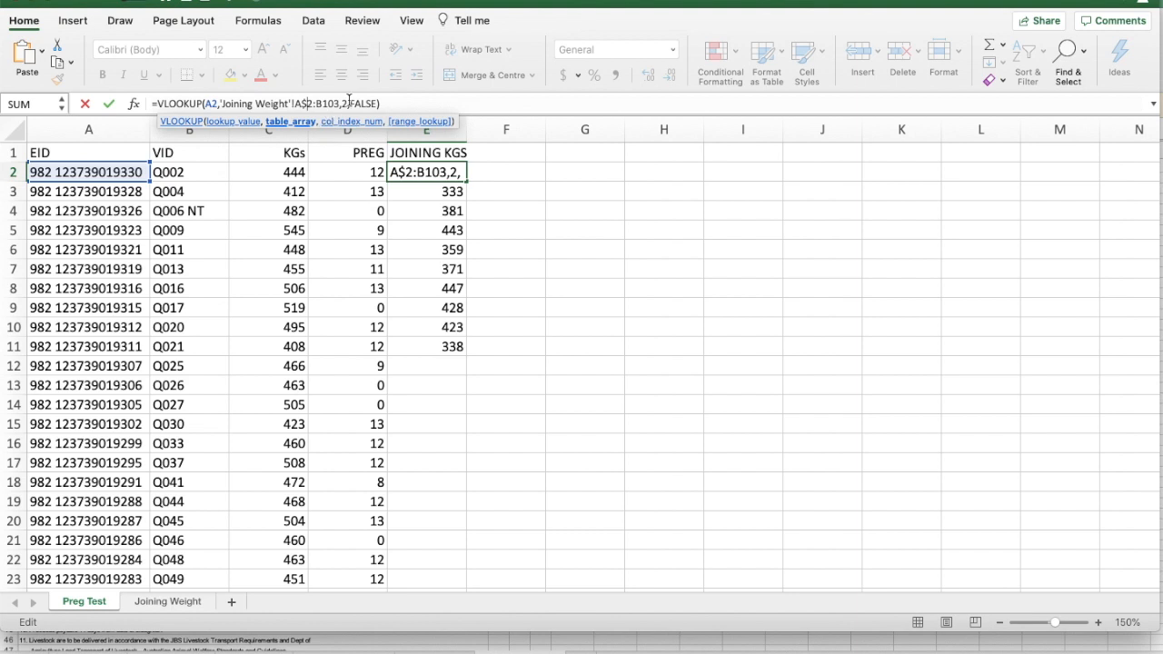
pyautogui.click(322, 103)
pyautogui.write('$')
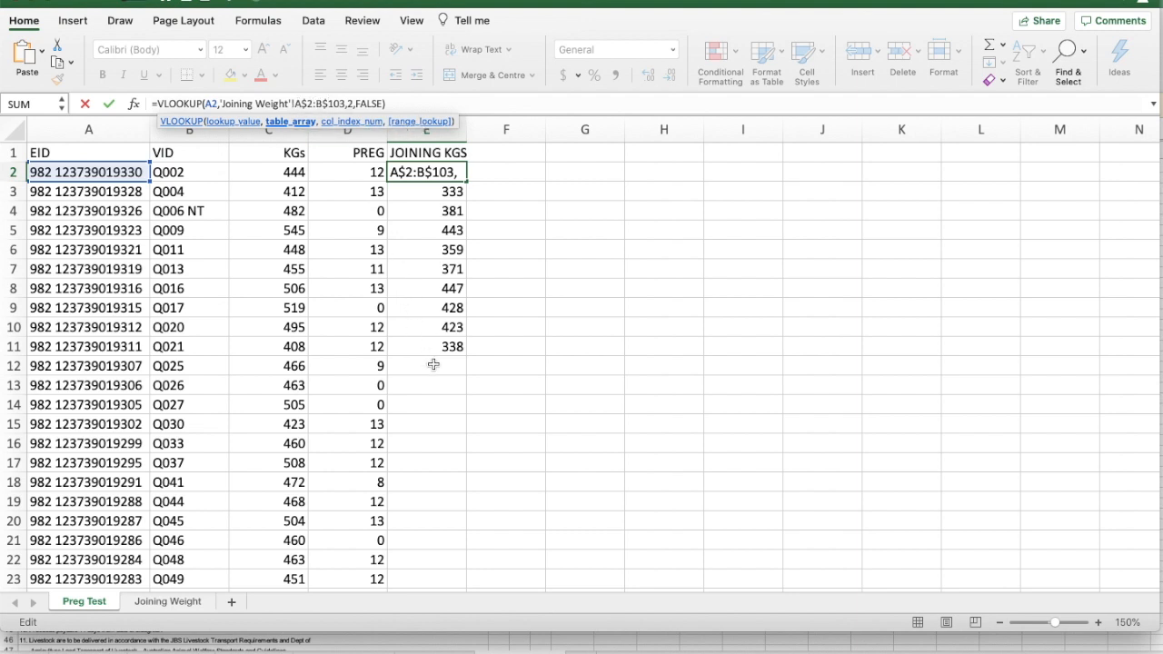
pyautogui.press('Return')
pyautogui.press('Up')
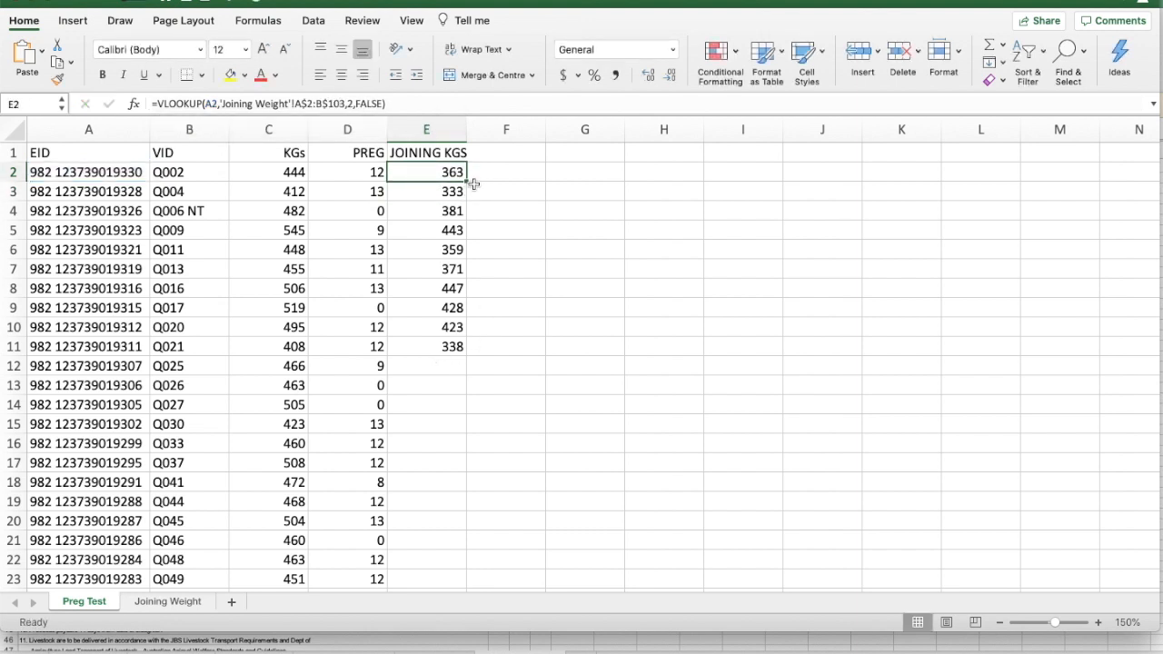
pyautogui.moveTo(466, 182); pyautogui.dragTo(459, 347)
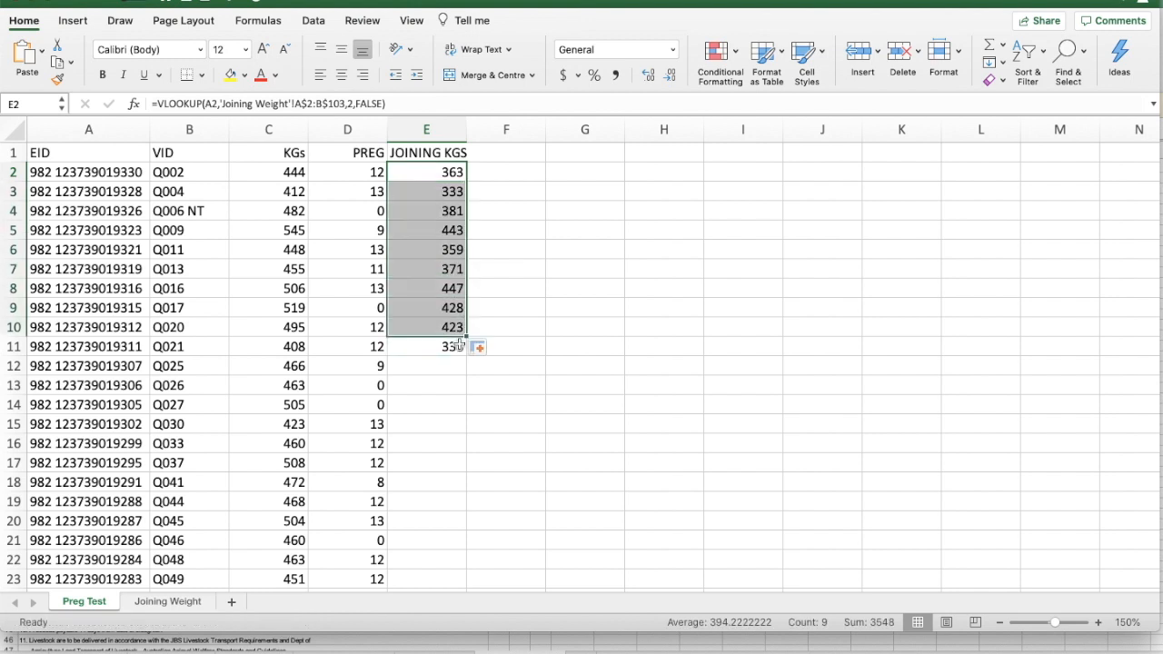
# Compare the refilled formulas in E2:E10 to see how the lookup value and the row-locked table array behave by row
pyautogui.click(428, 166)
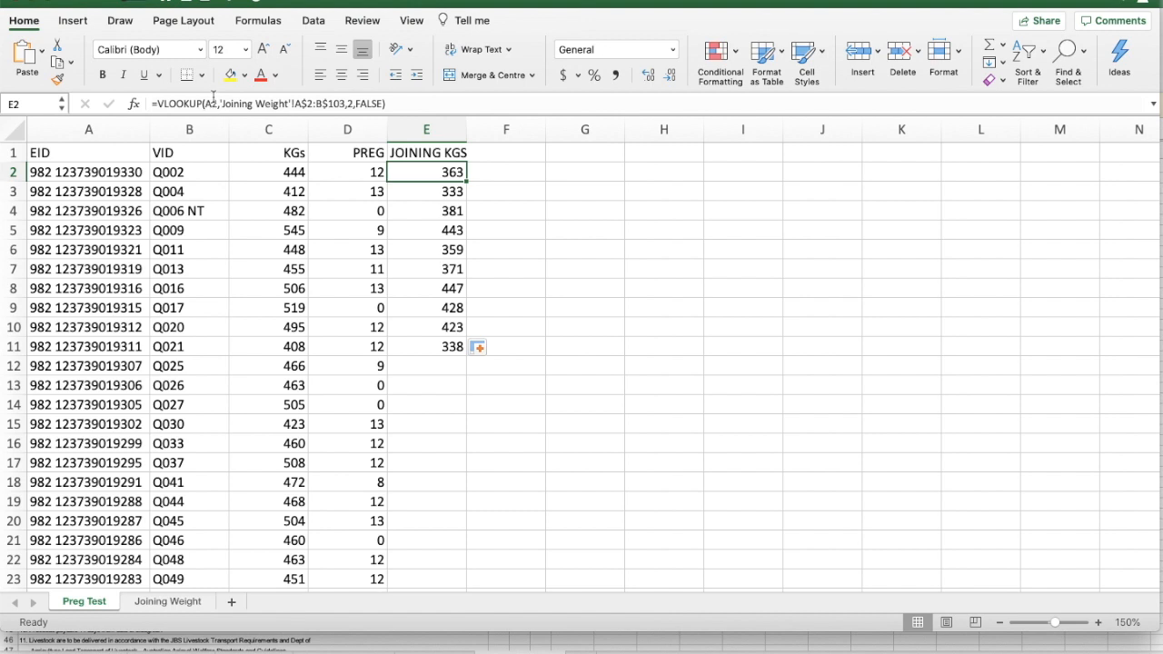
pyautogui.press('Down')
pyautogui.press('Down')
pyautogui.press('Down')
pyautogui.press('Down')
pyautogui.press('Down')
pyautogui.press('Down')
pyautogui.press('Down')
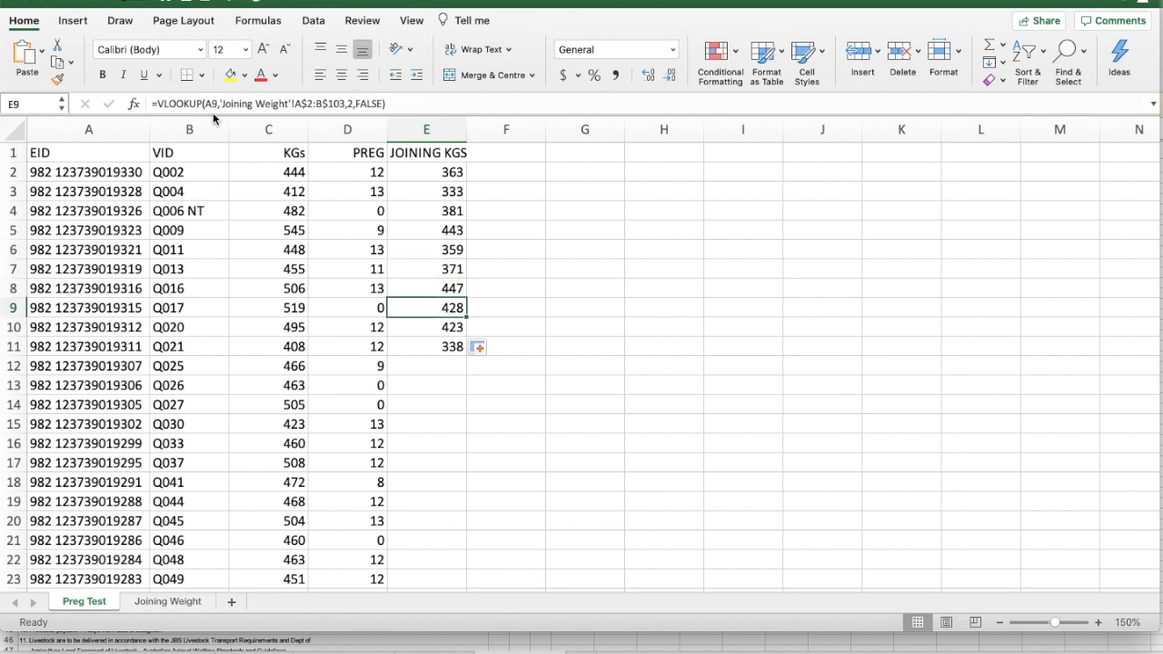
pyautogui.press('Down')
pyautogui.press('Up')
pyautogui.press('Up')
pyautogui.press('Up')
pyautogui.press('Up')
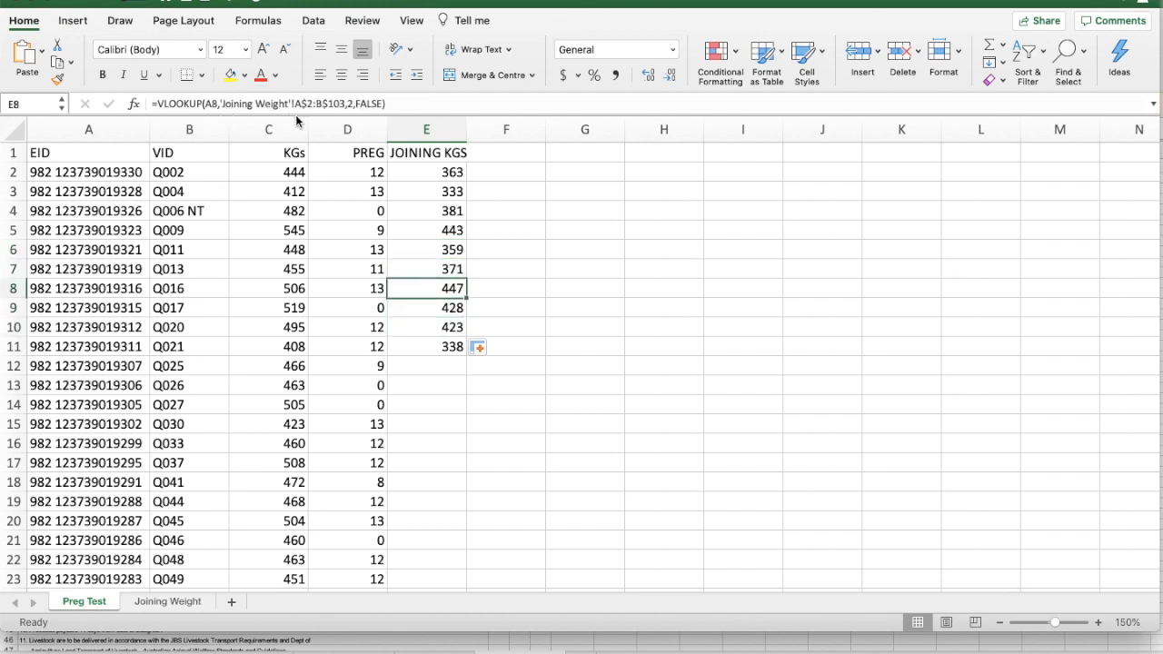
pyautogui.press('Up')
pyautogui.press('Up')
pyautogui.press('Up')
pyautogui.press('Up')
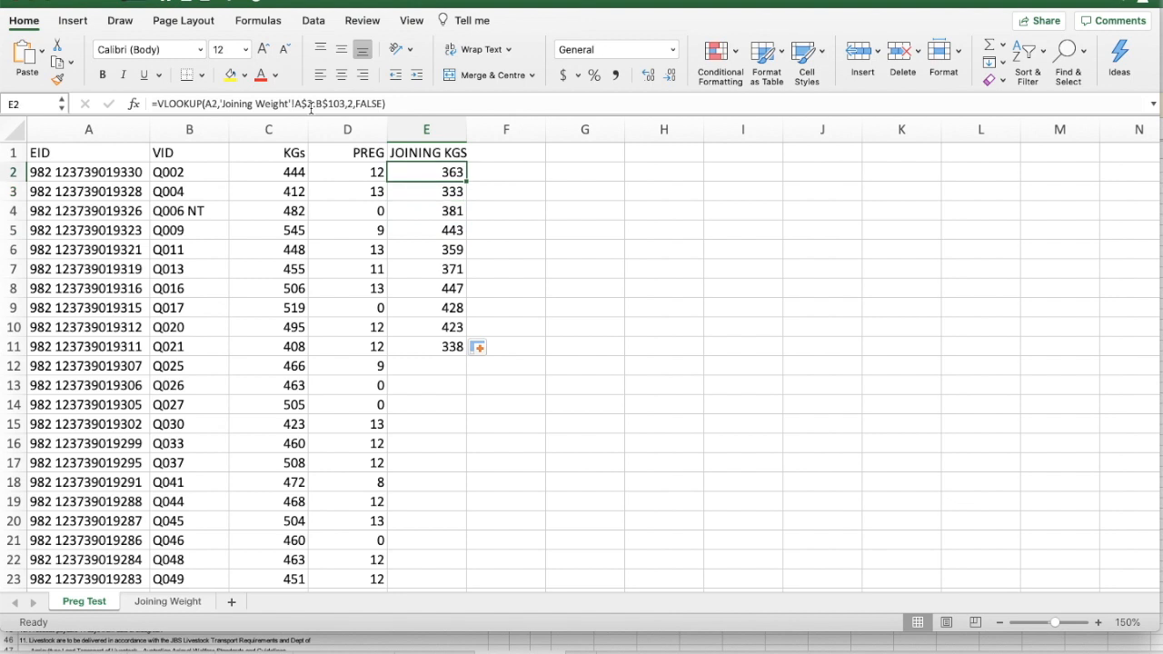
pyautogui.press('Down')
pyautogui.press('Down')
pyautogui.press('Down')
pyautogui.press('Down')
pyautogui.press('Down')
pyautogui.press('Down')
pyautogui.press('Down')
pyautogui.press('Down')
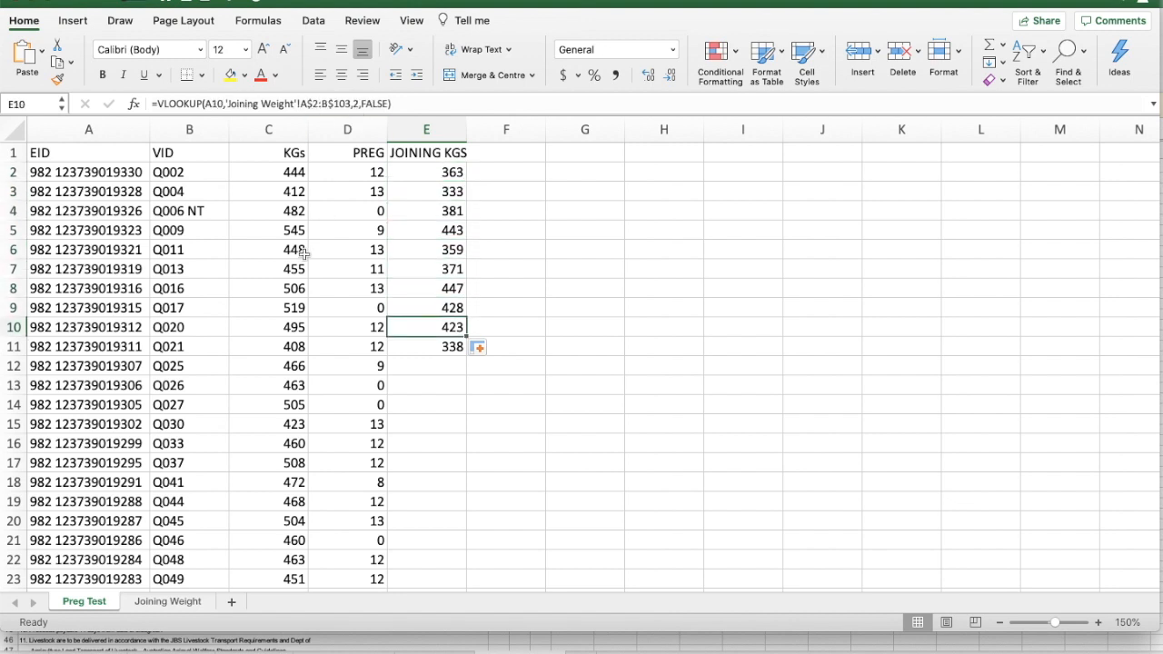
# Define the name OCTKGS for the range A2:B103 on the Joining Weight sheet
pyautogui.click(161, 604)
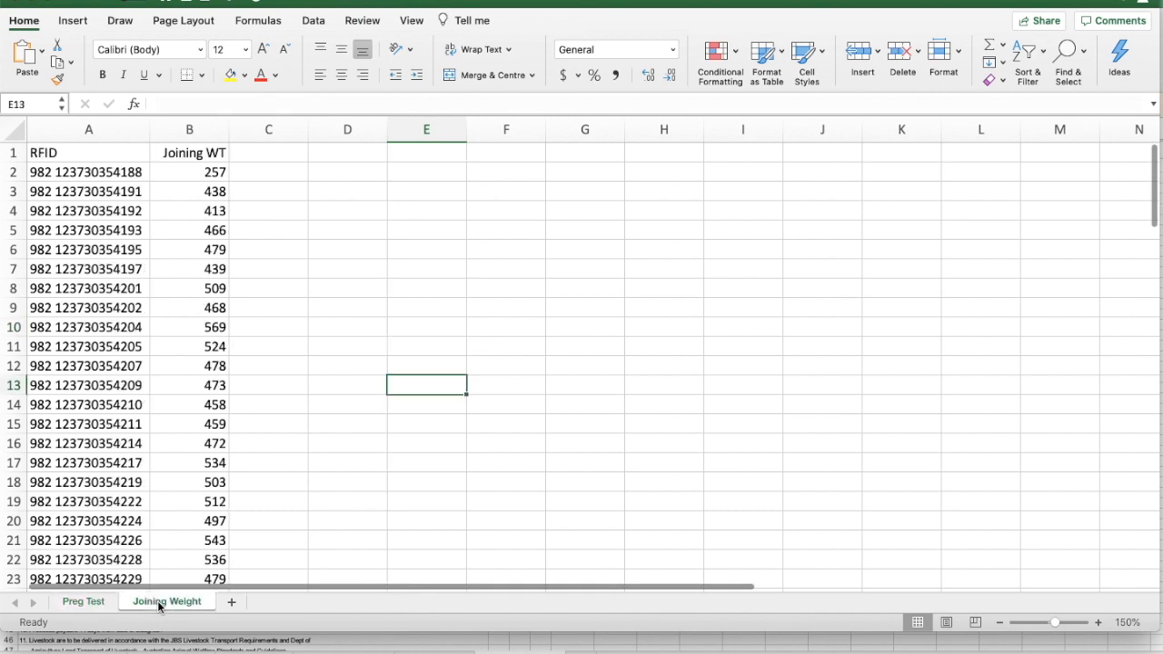
pyautogui.click(83, 172)
pyautogui.scroll(-10, 109, 405)
pyautogui.scroll(-20, 109, 405)
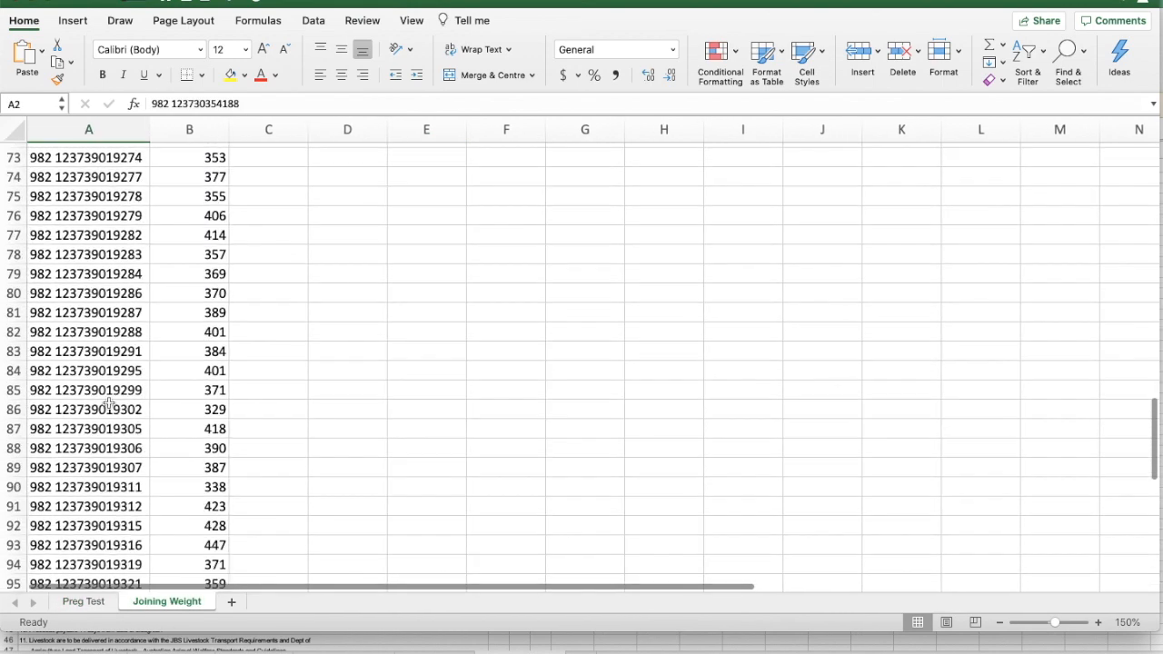
pyautogui.keyDown('shift'); pyautogui.click(186, 443); pyautogui.keyUp('shift')
pyautogui.scroll(20, 185, 443)
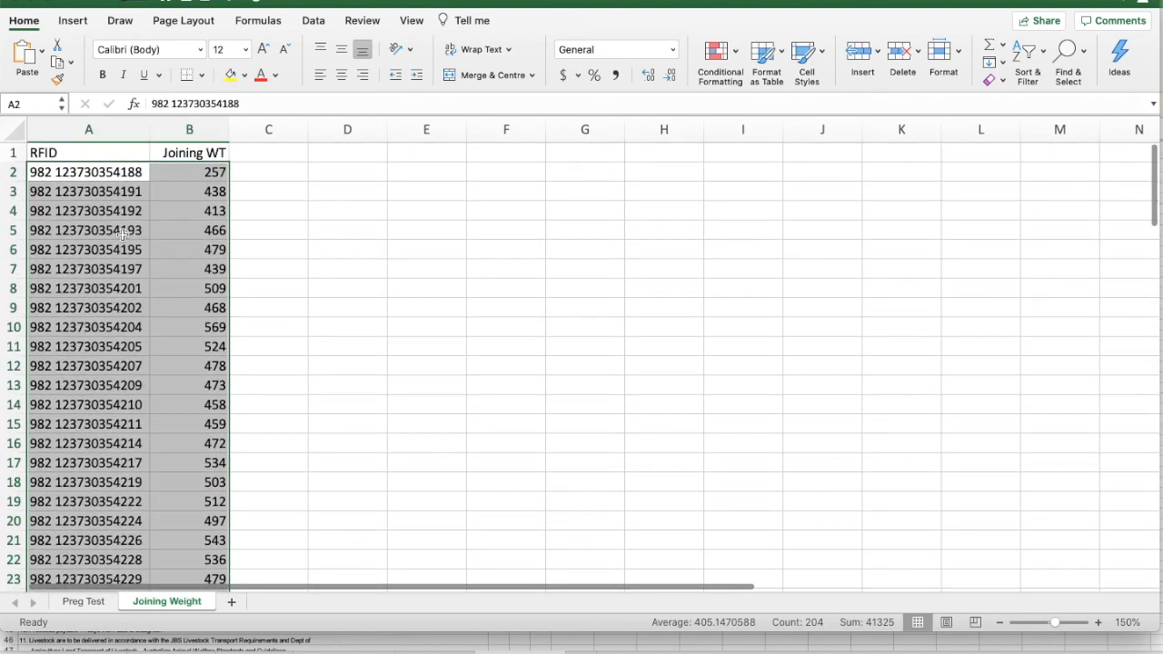
pyautogui.rightClick(125, 210)
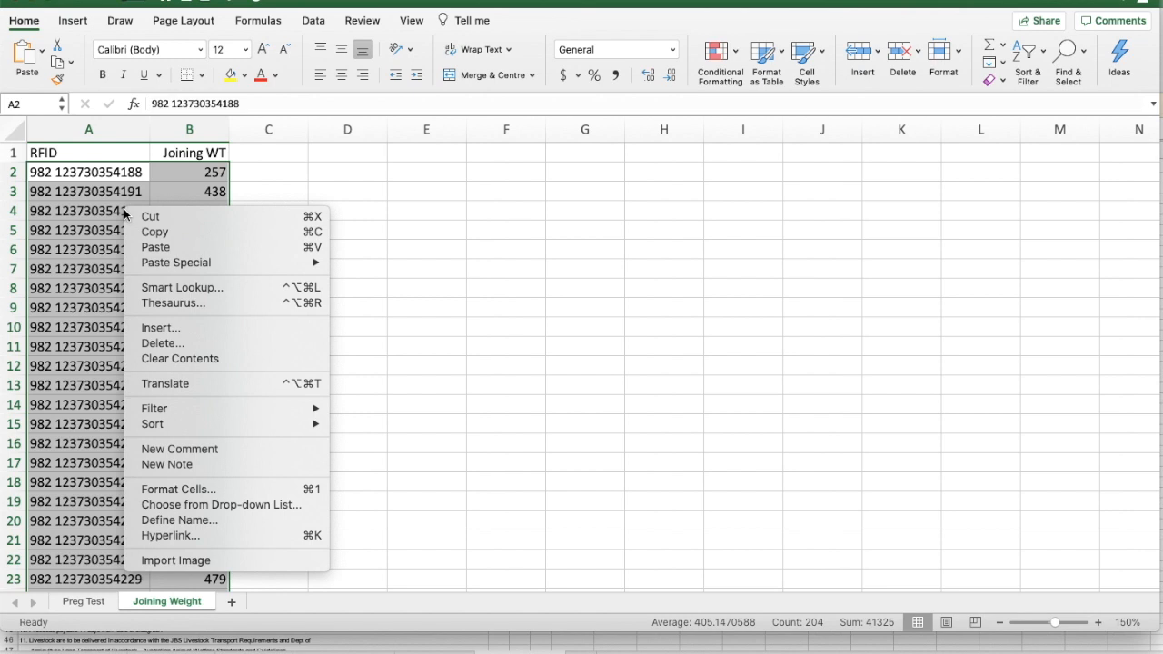
pyautogui.click(170, 522)
pyautogui.moveTo(251, 501); pyautogui.dragTo(95, 484)
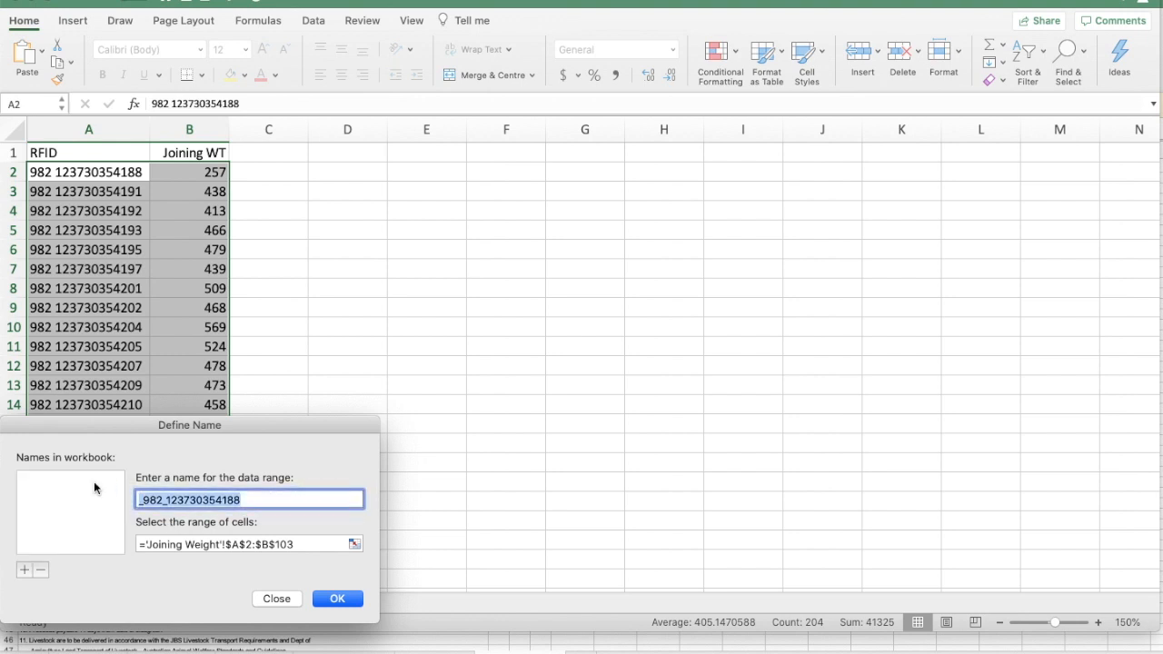
pyautogui.write('OCTKGS')
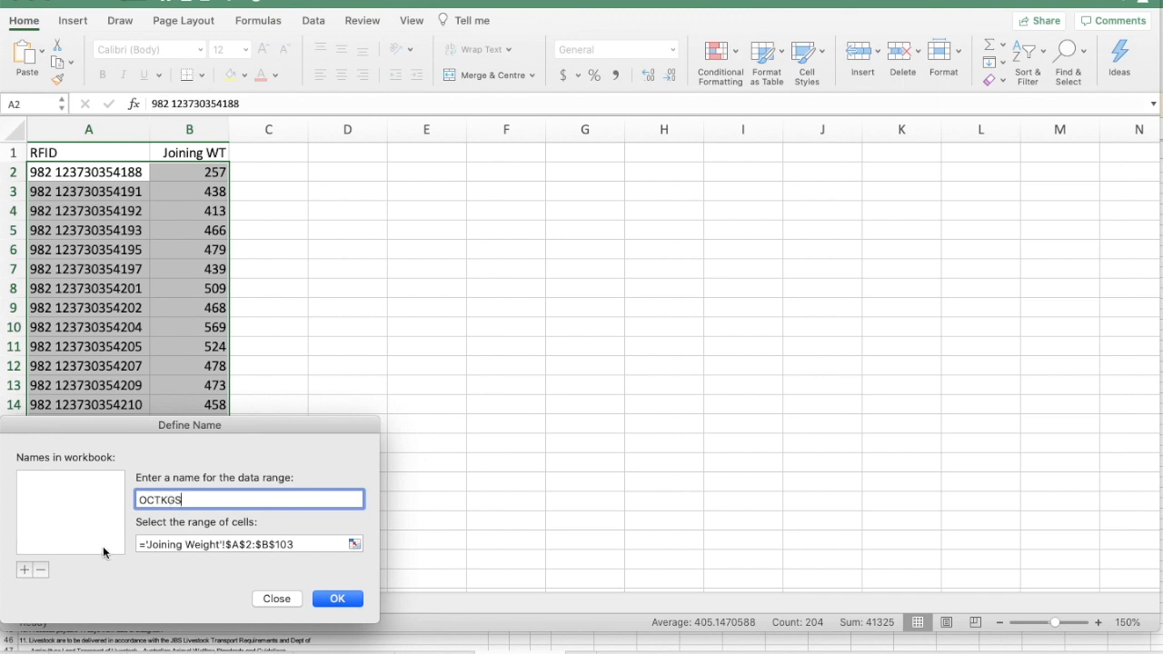
pyautogui.click(343, 598)
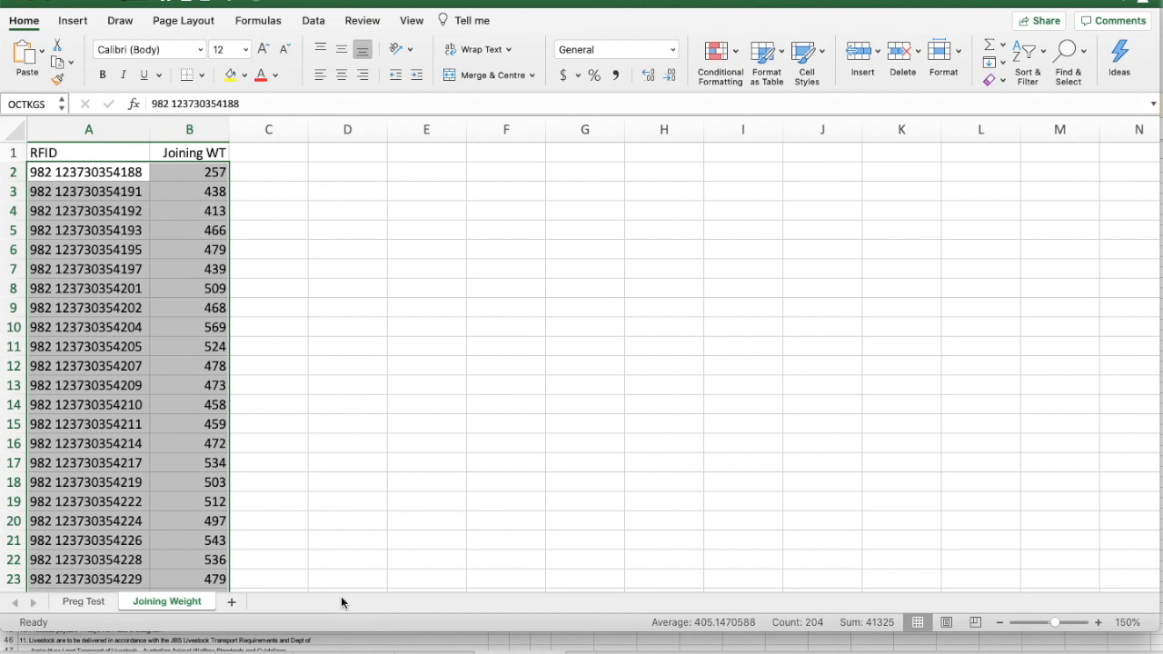
# Replace the table array in the Preg Test sheet's E2 VLOOKUP with the named range OCTKGS and refill the formula down through E11
pyautogui.click(83, 602)
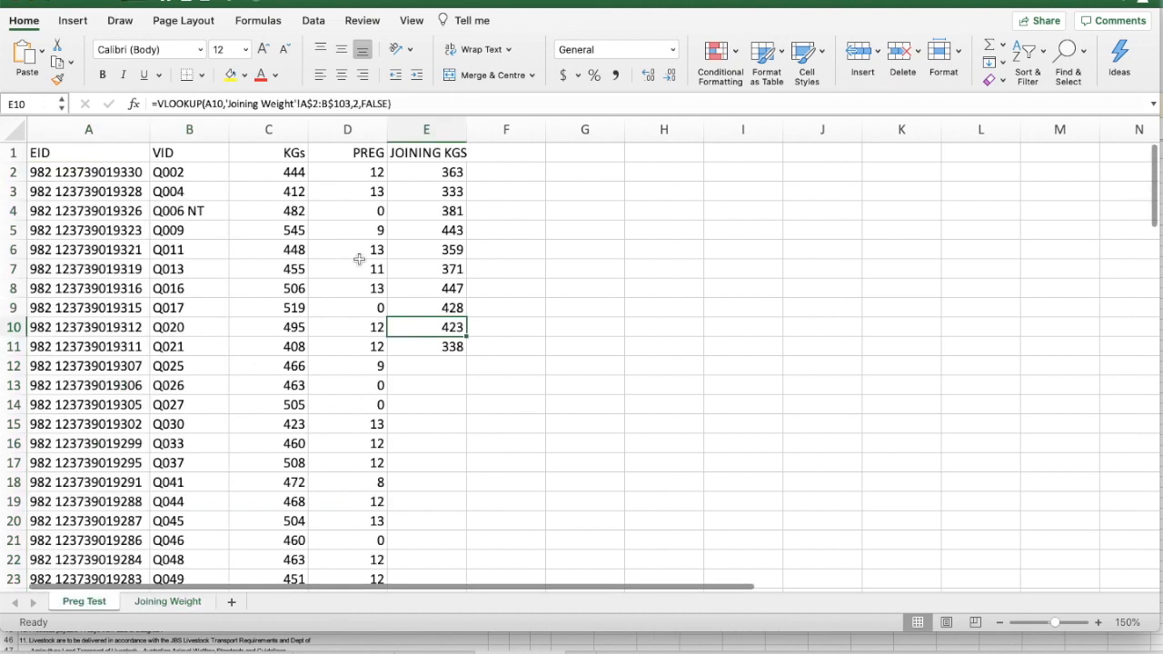
pyautogui.click(443, 173)
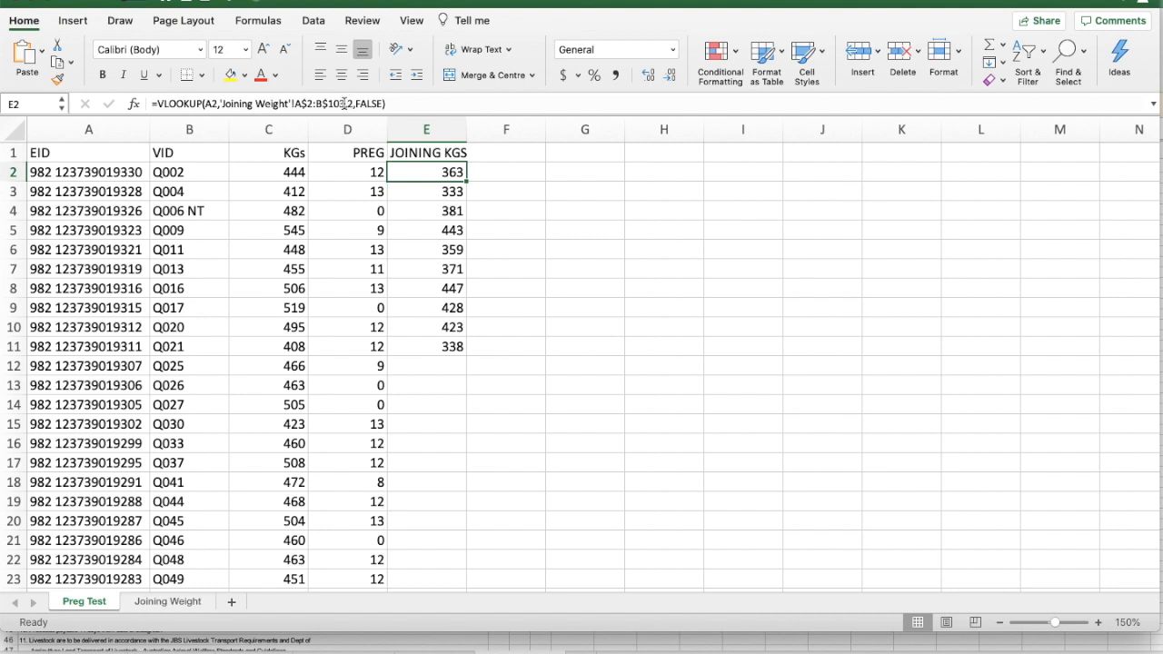
pyautogui.click(343, 103)
pyautogui.moveTo(344, 104); pyautogui.dragTo(219, 105)
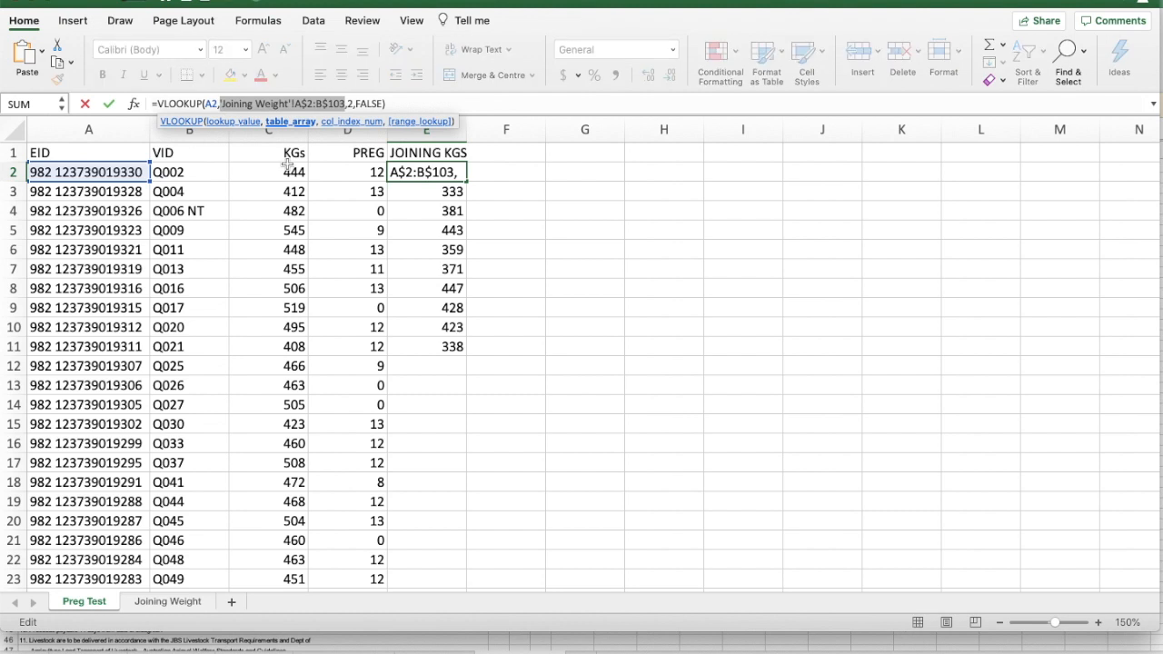
pyautogui.press('BackSpace')
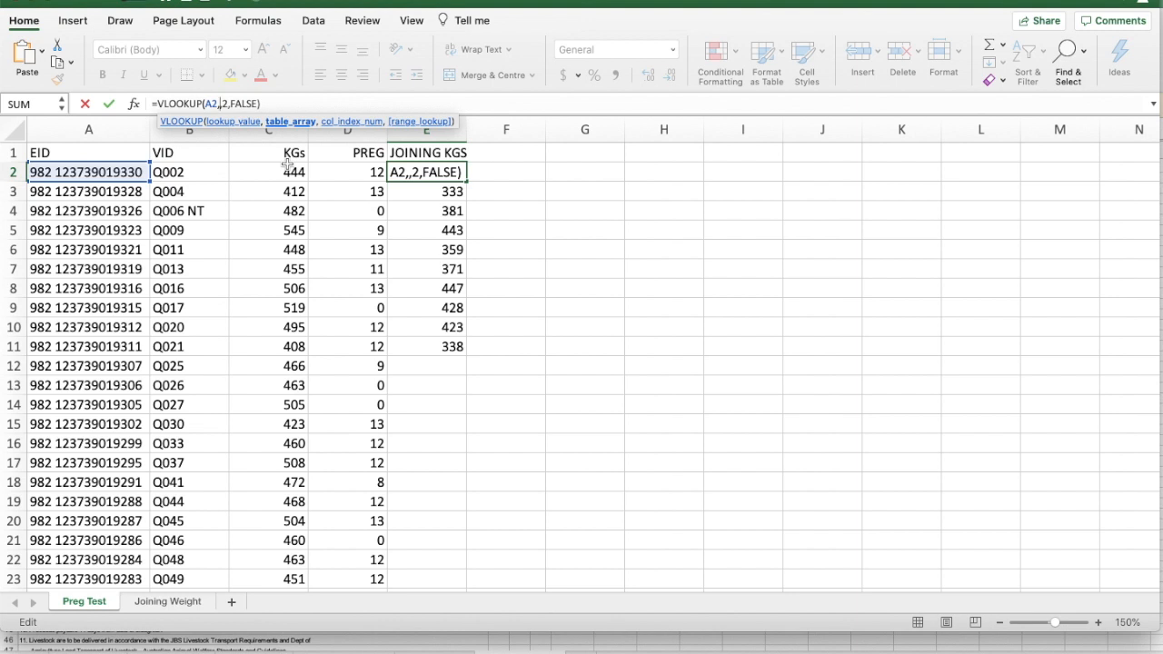
pyautogui.write('oct')
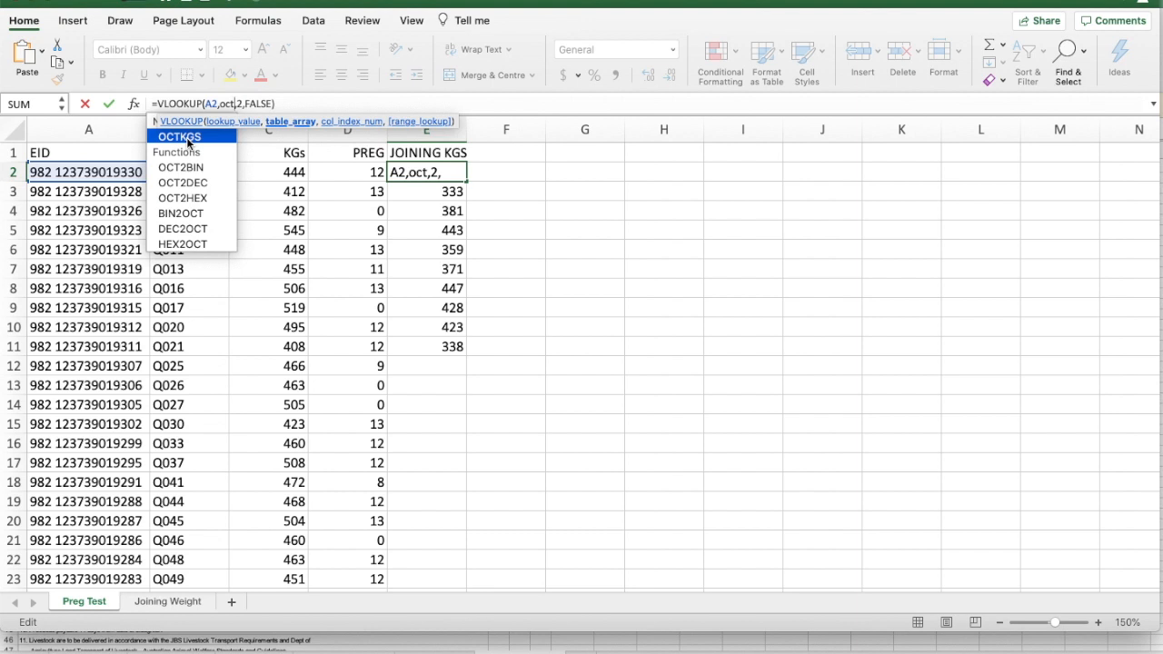
pyautogui.doubleClick(187, 138)
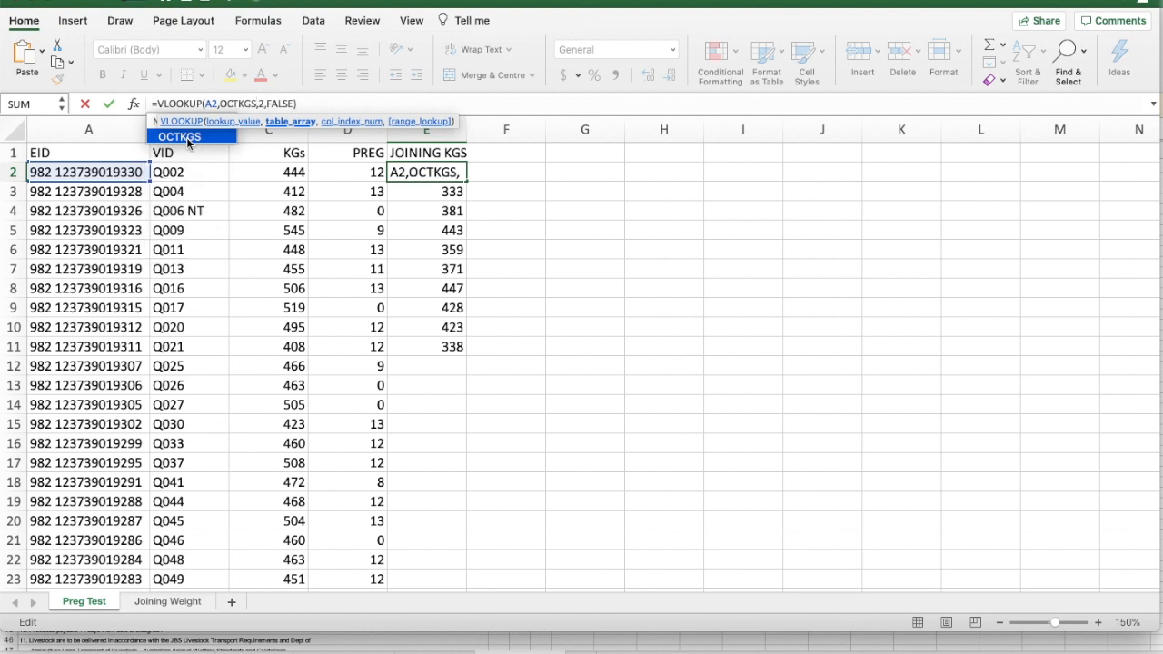
pyautogui.press('Return')
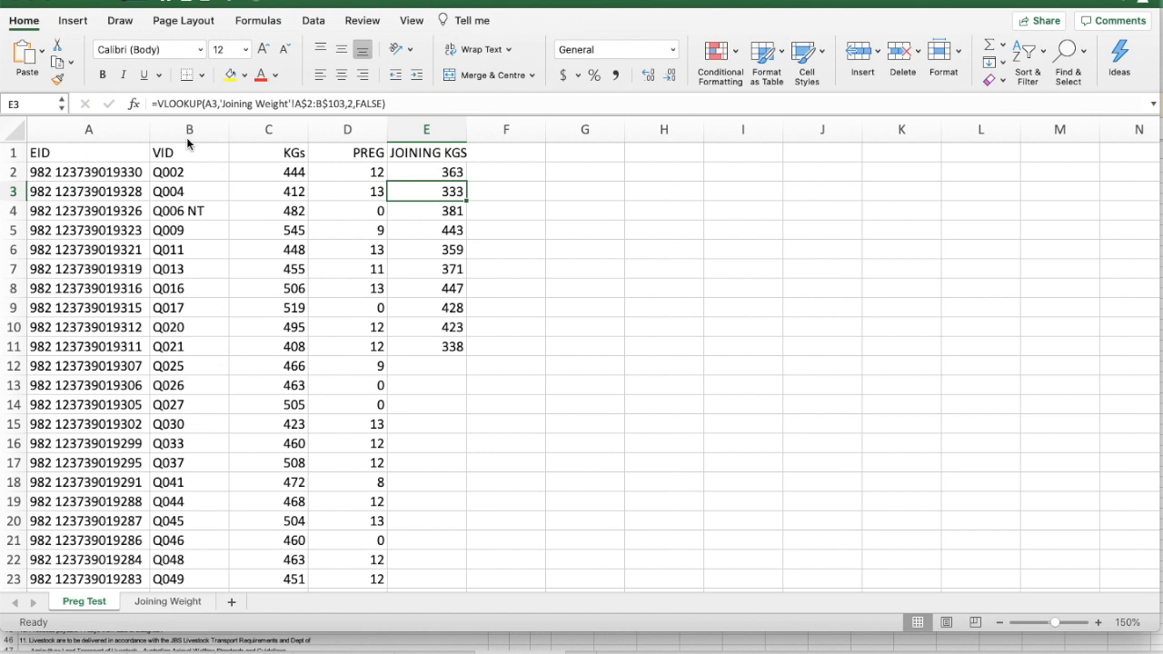
pyautogui.press('Up')
pyautogui.moveTo(465, 183); pyautogui.dragTo(446, 347)
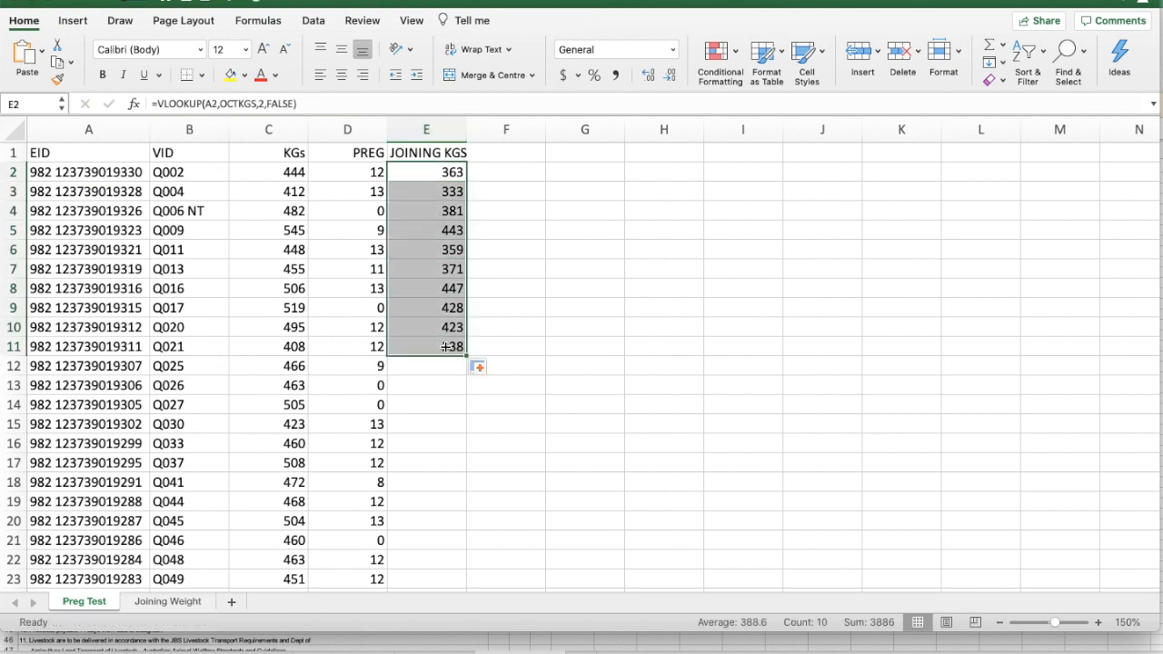
# Examine the refilled formulas in E2:E11 to compare their lookup value and named table array by row
pyautogui.click(455, 172)
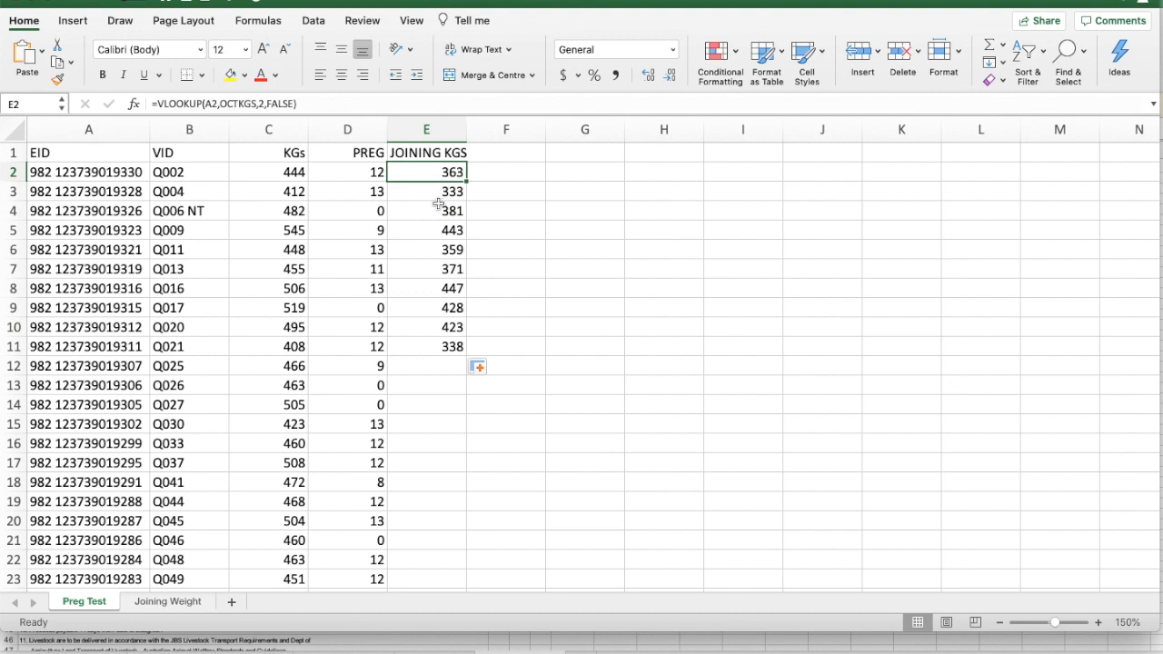
pyautogui.press('Down')
pyautogui.press('Down')
pyautogui.press('Down')
pyautogui.press('Down')
pyautogui.press('Down')
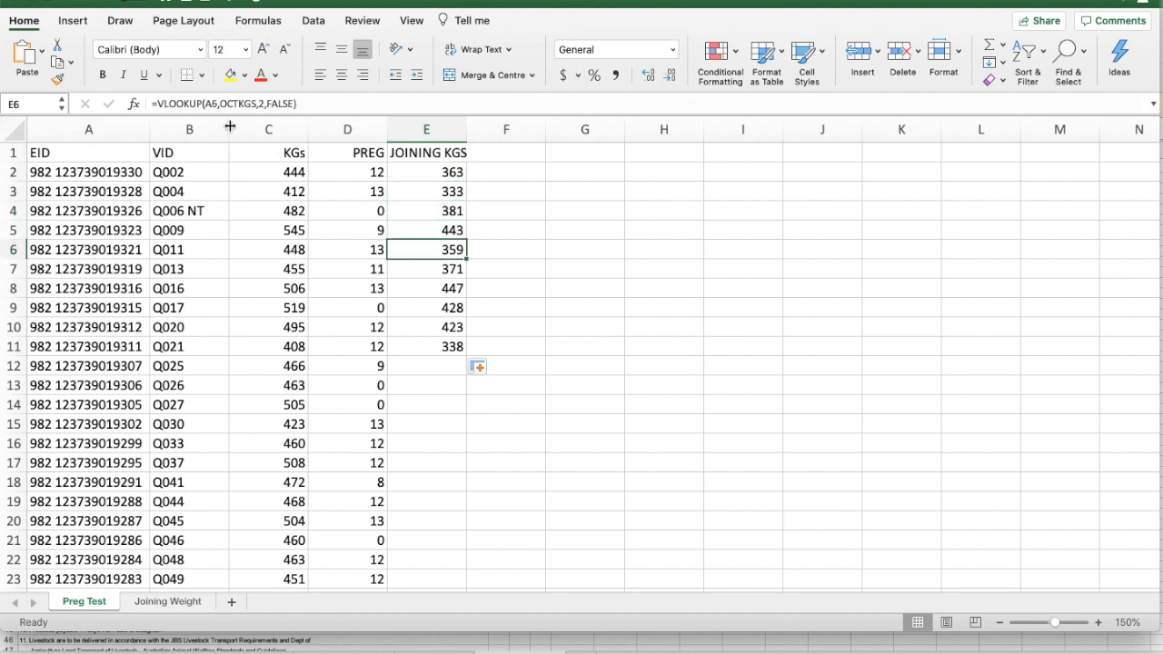
pyautogui.press('Down')
pyautogui.press('Down')
pyautogui.press('Down')
pyautogui.press('Down')
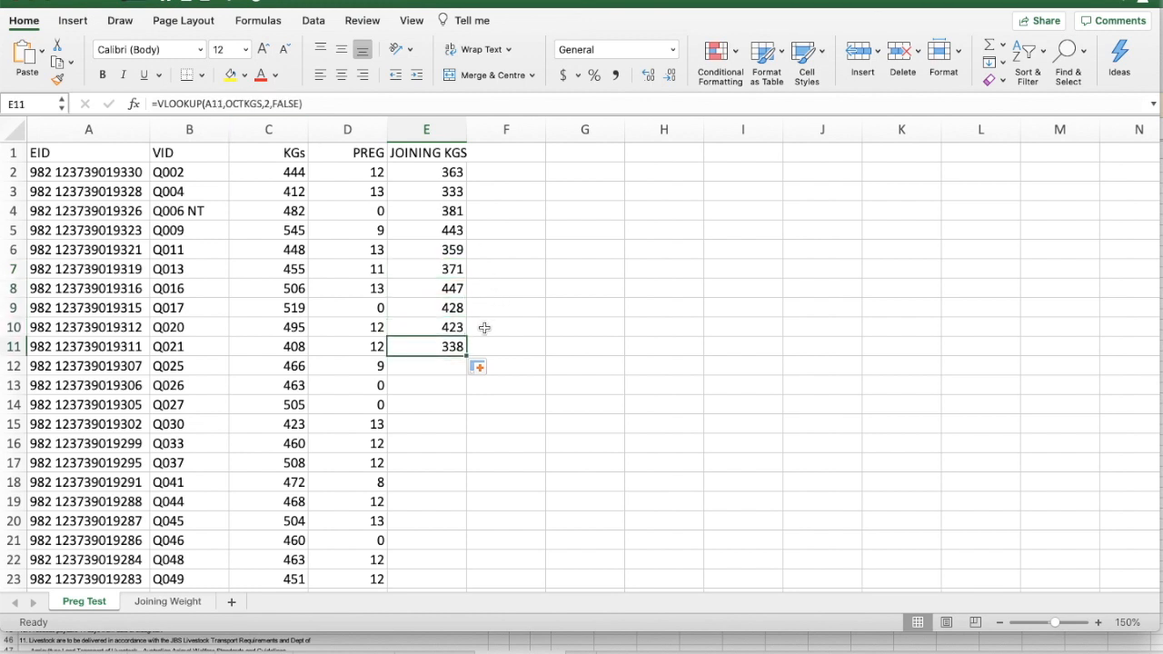
# Fill the E11 lookup formula down the JOINING KGS column for the remaining animals
pyautogui.moveTo(467, 356); pyautogui.dragTo(418, 524)
pyautogui.scroll(15, 526, 440)
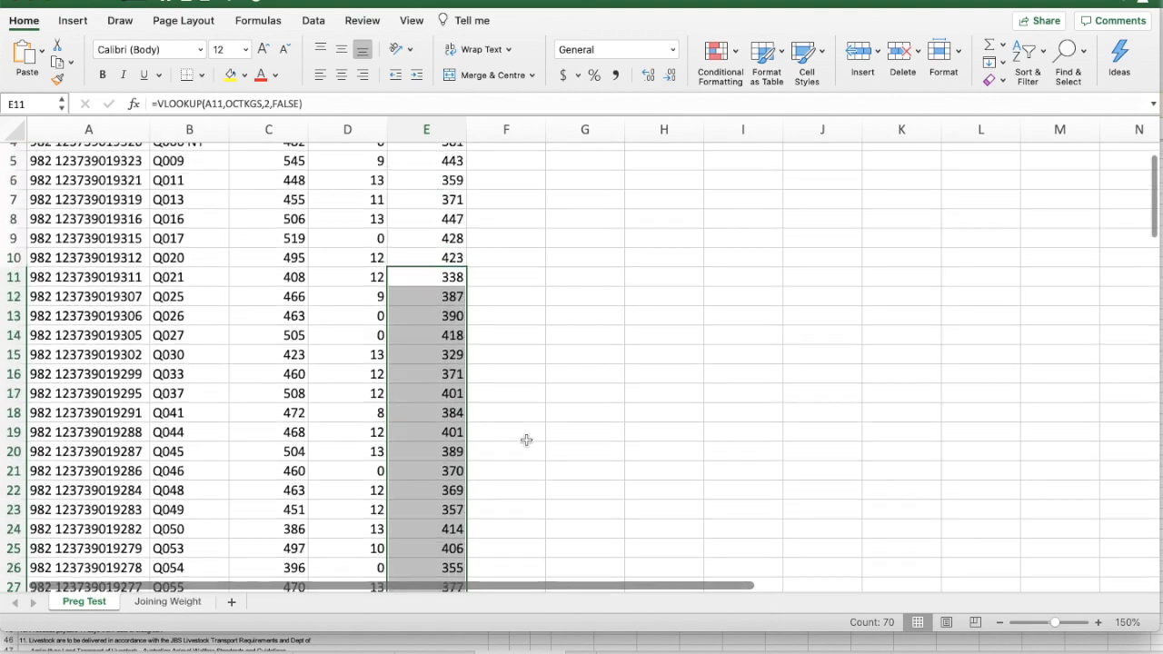
pyautogui.click(517, 351)
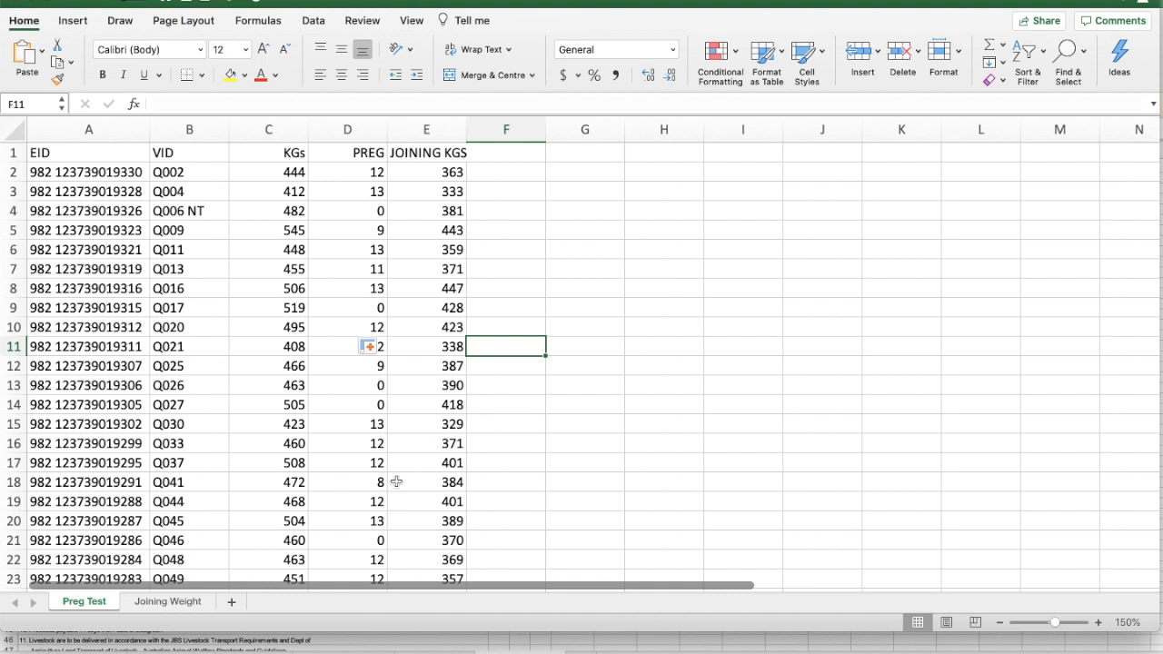
# Add a new blank worksheet to the workbook and switch to the kill sheet document in TextEdit
pyautogui.click(230, 603)
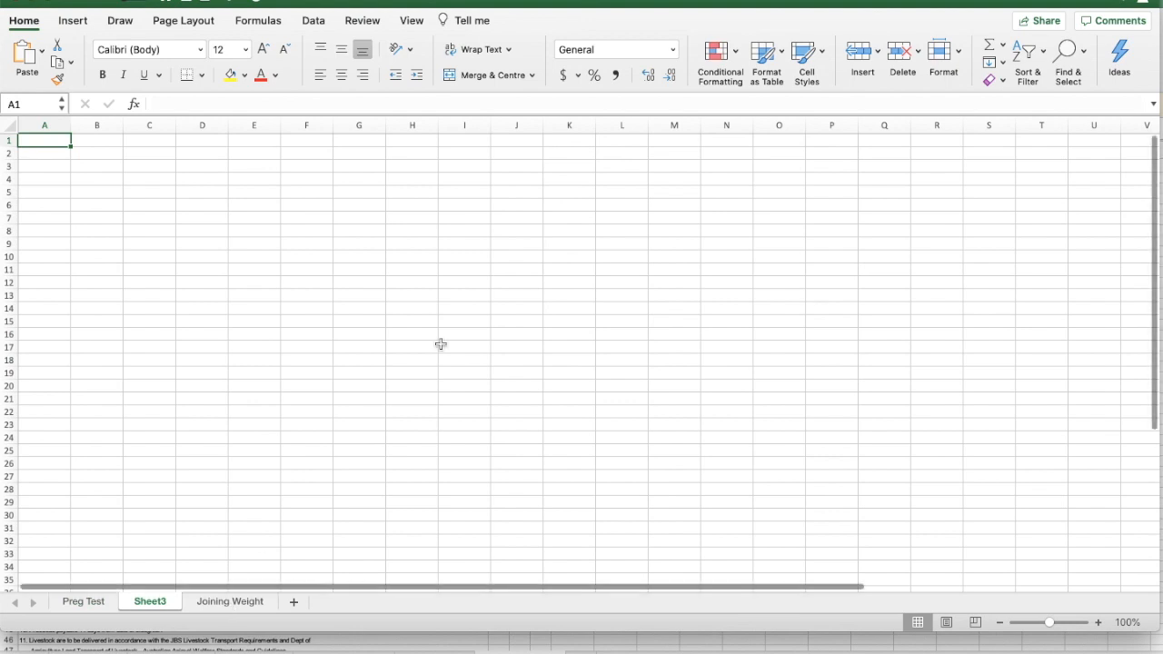
pyautogui.press('super+Tab')
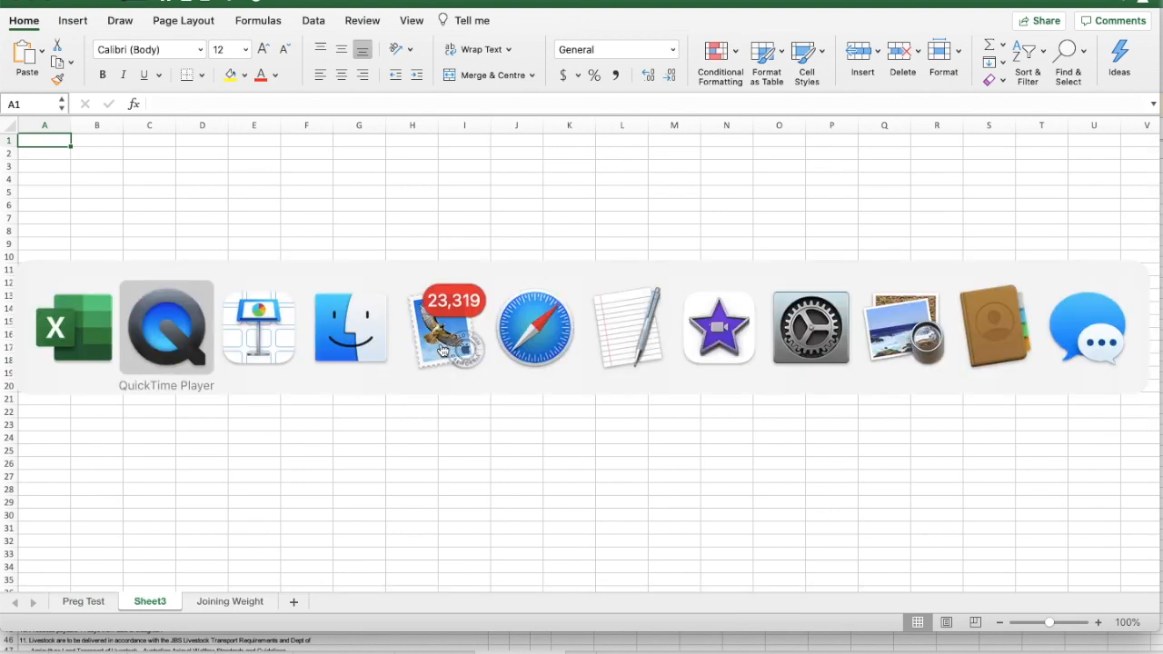
pyautogui.press('super+Tab')
pyautogui.press('super+Tab')
pyautogui.press('super+Tab')
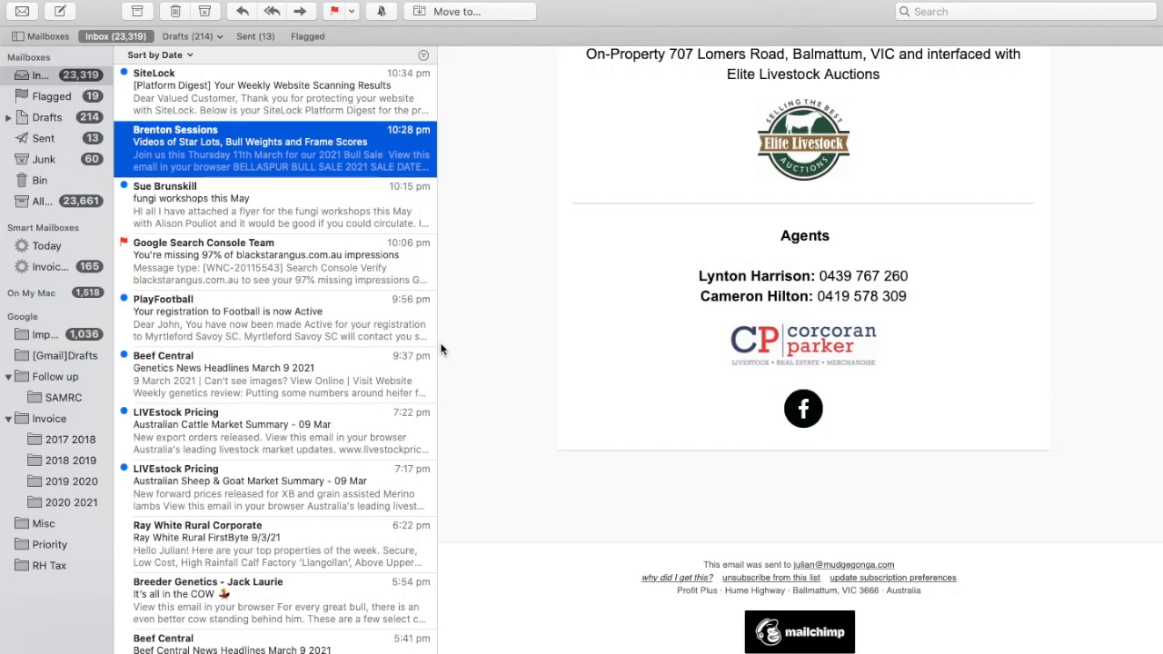
pyautogui.press('super+Tab')
pyautogui.press('super+Tab')
pyautogui.press('super+Tab')
pyautogui.press('super+Tab')
pyautogui.press('super+Tab')
pyautogui.press('super+Tab')
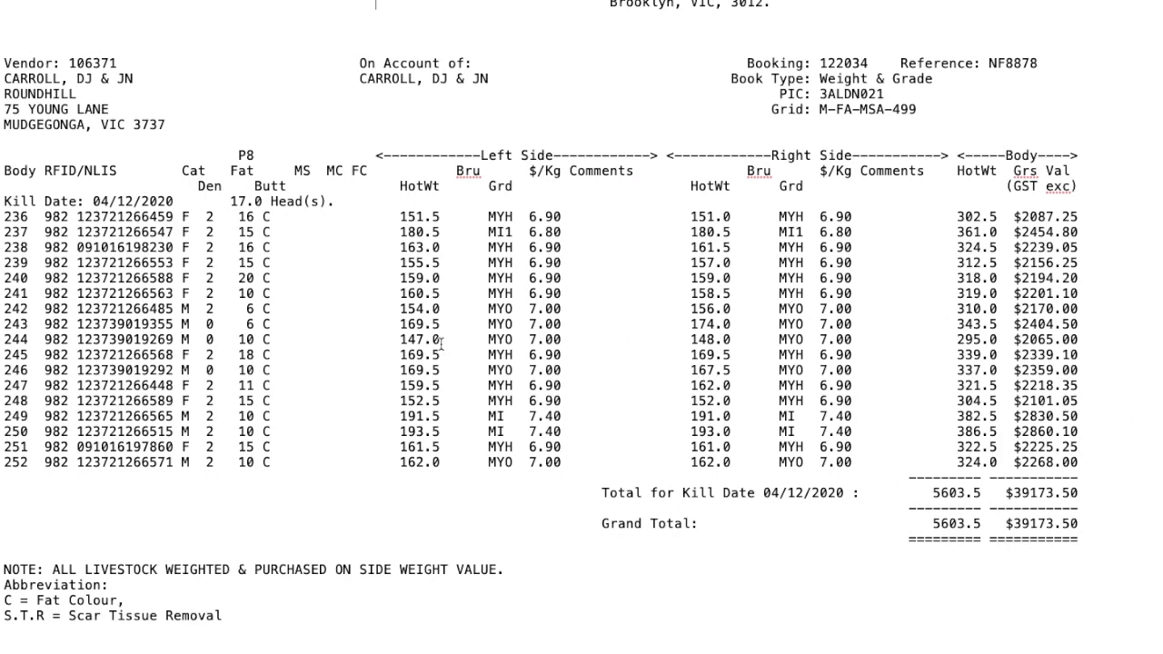
# Copy the kill sheet table from its column headings through the body 252 row, and switch back to Excel
pyautogui.scroll(1, 406, 320)
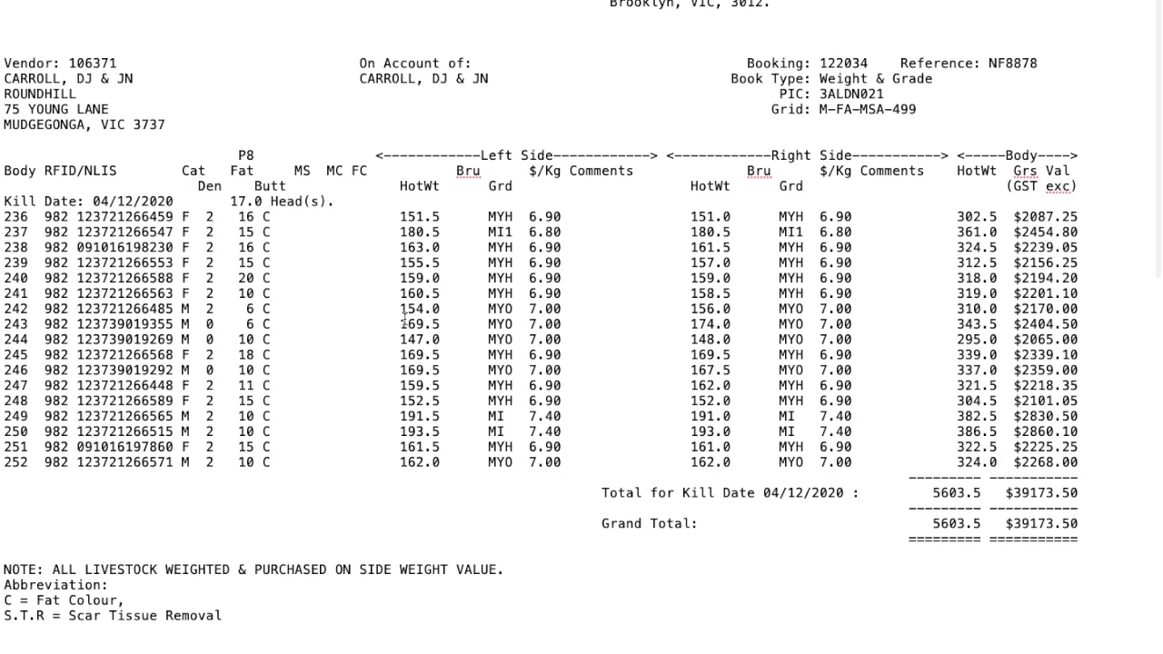
pyautogui.scroll(-5, 358, 323)
pyautogui.scroll(5, 354, 327)
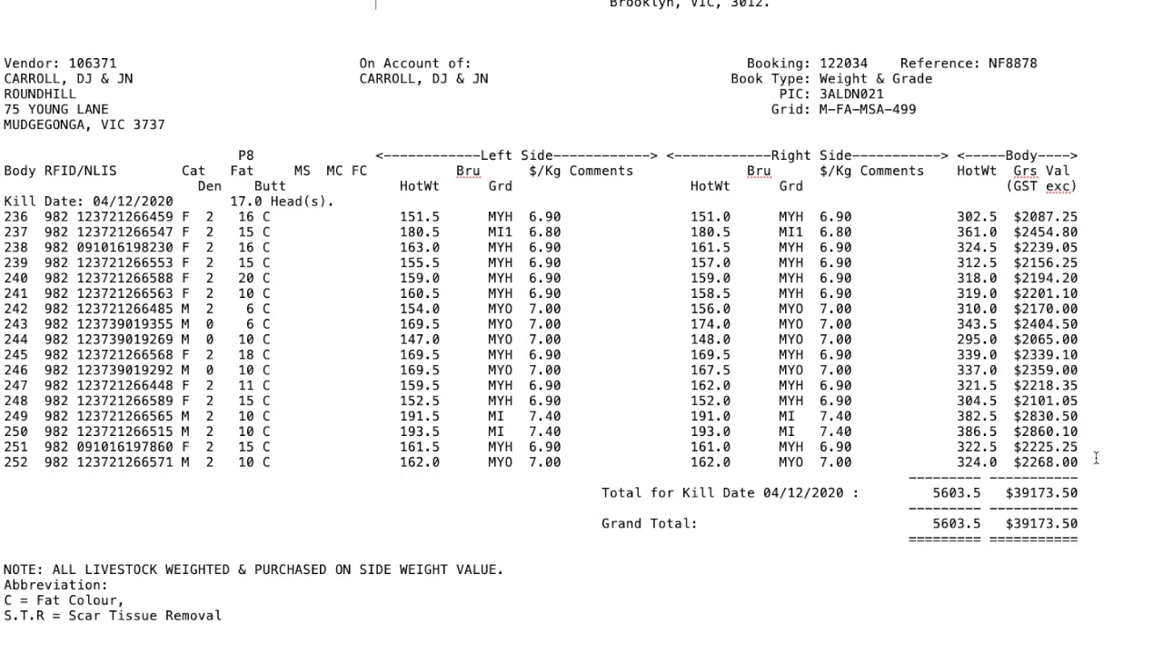
pyautogui.moveTo(1080, 464); pyautogui.dragTo(4, 158)
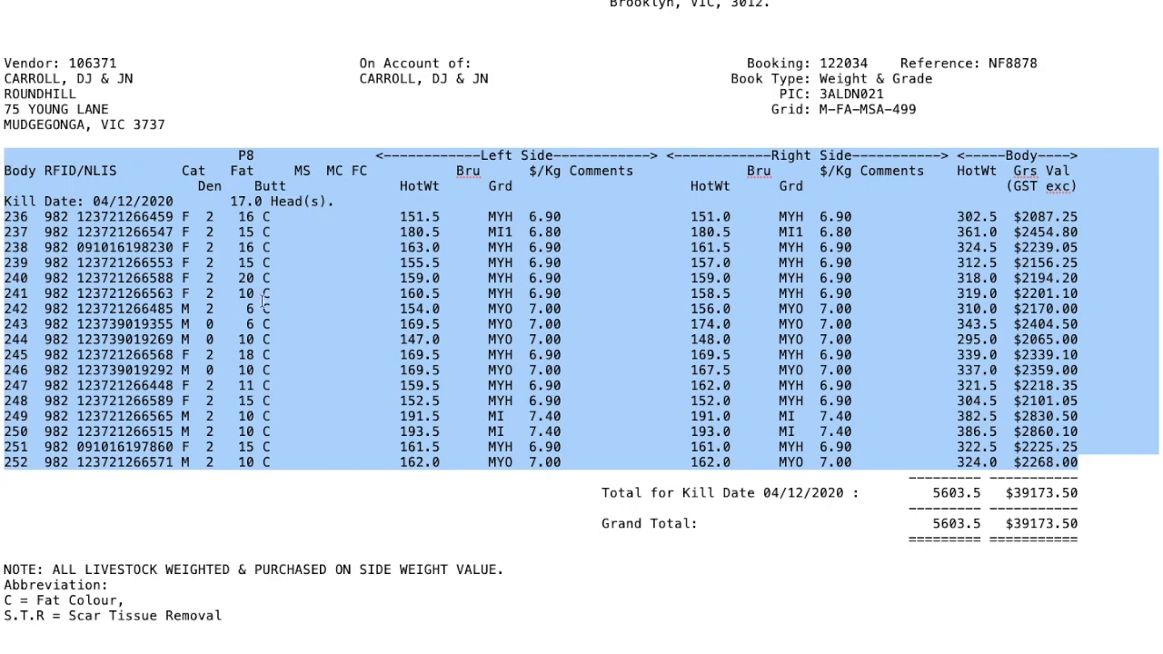
pyautogui.scroll(-10, 262, 301)
pyautogui.scroll(-7, 237, 417)
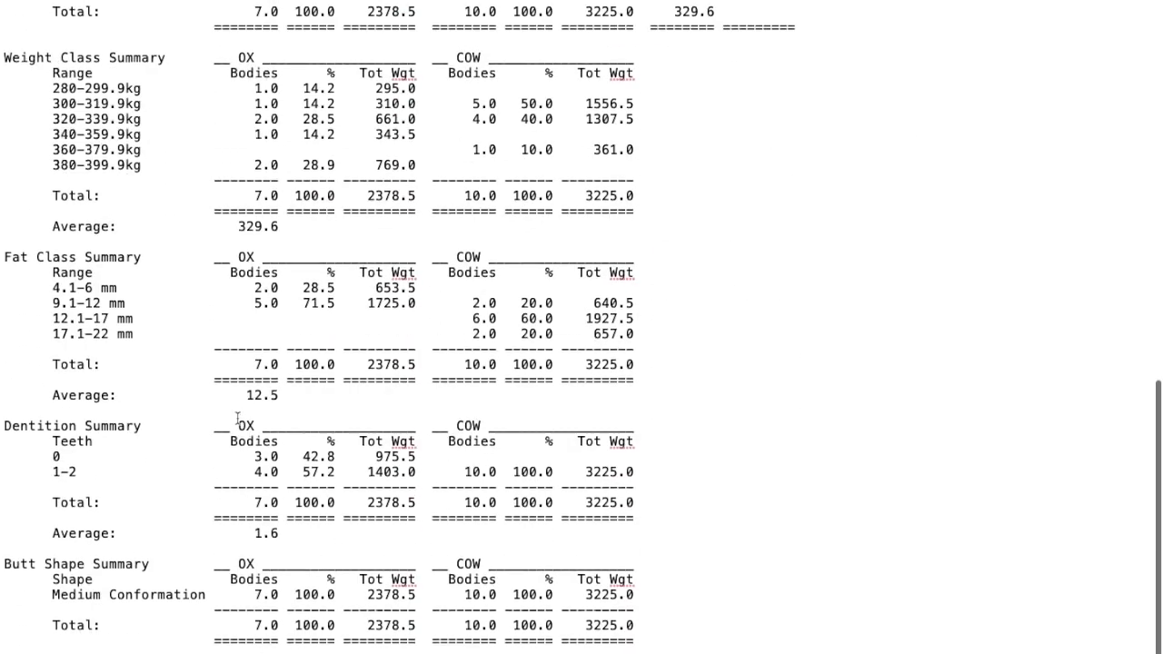
pyautogui.scroll(17, 237, 417)
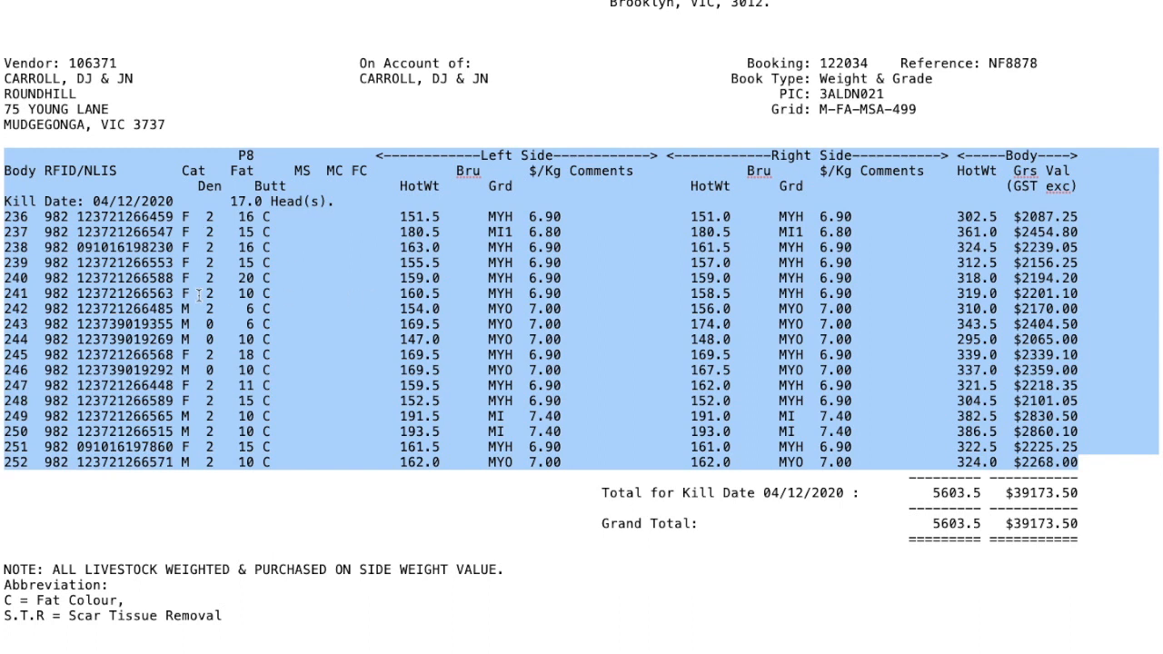
pyautogui.press('super+Tab')
pyautogui.press('super+Tab')
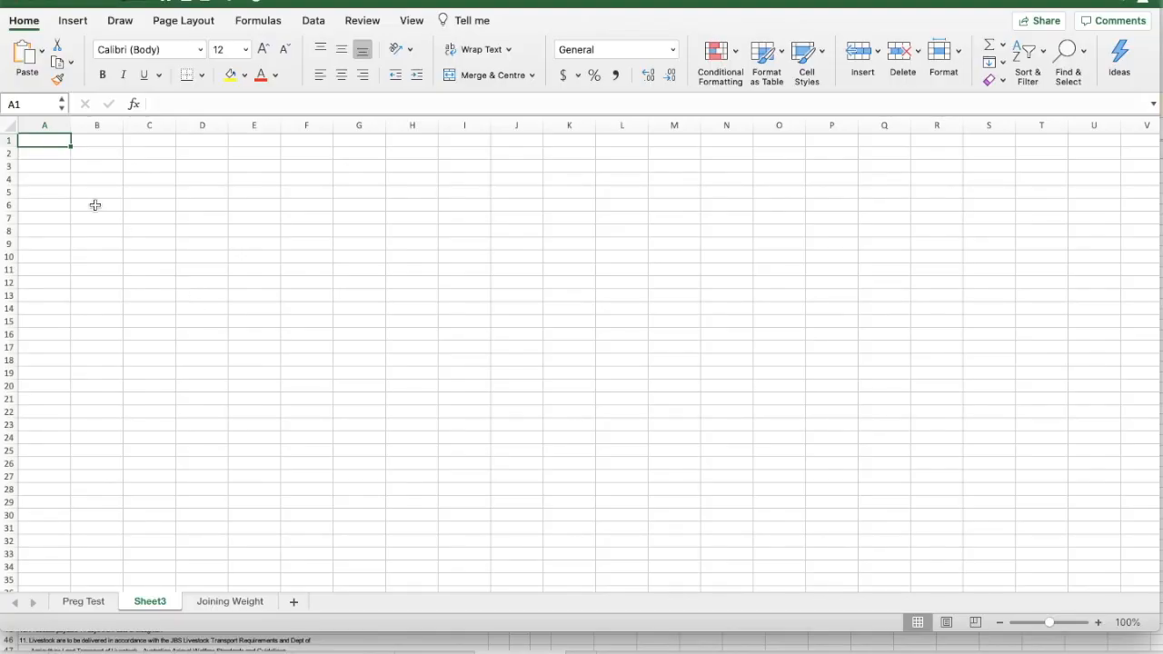
# Paste the copied kill data at A1 of the blank sheet through the Text Import Wizard, treating it as Fixed width
pyautogui.click(41, 53)
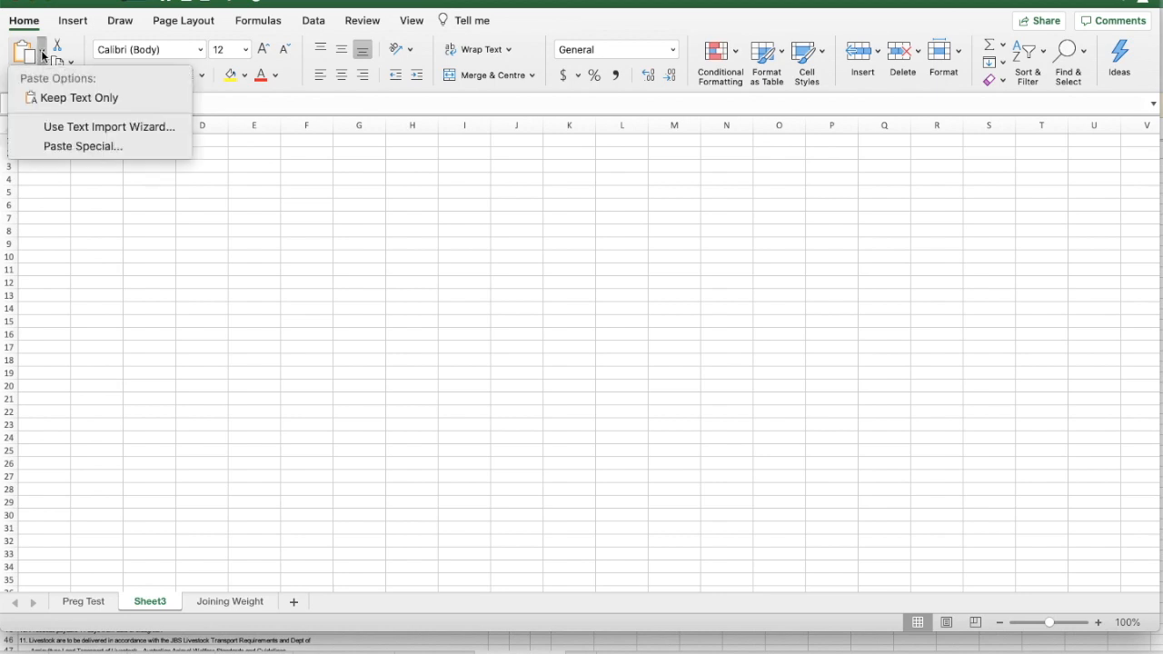
pyautogui.click(75, 130)
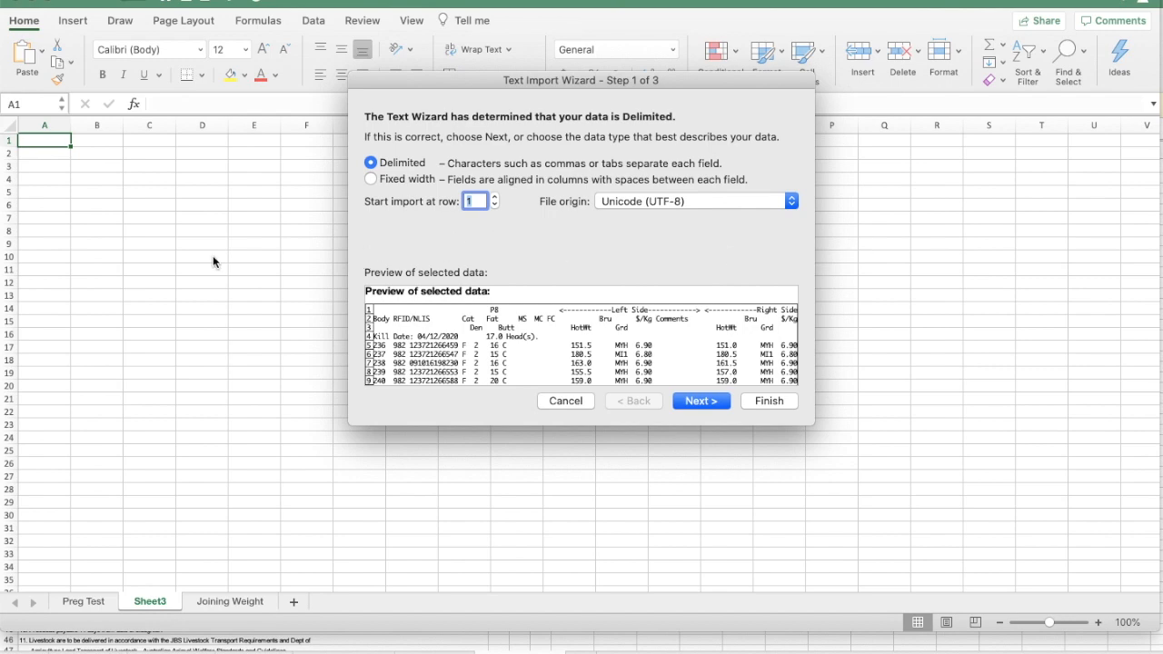
pyautogui.moveTo(646, 77); pyautogui.dragTo(592, 1)
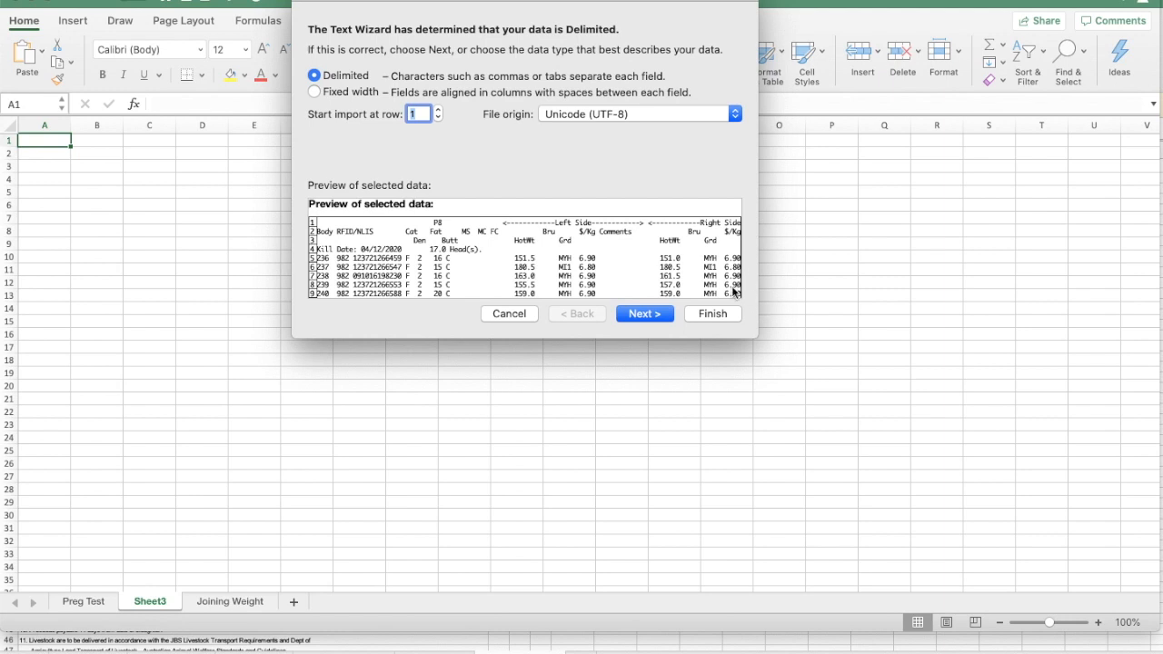
pyautogui.click(315, 93)
pyautogui.click(640, 315)
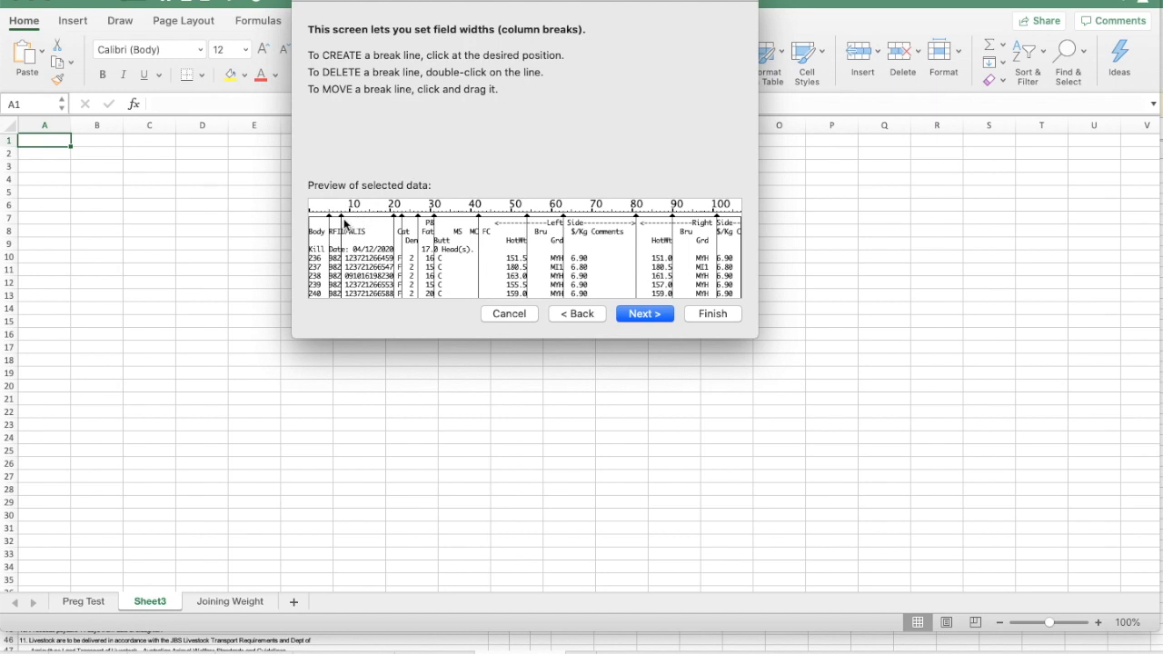
# Remove the column break after the 982 prefix in the RFID/NLIS field and finish the import with General column formats
pyautogui.doubleClick(343, 220)
pyautogui.click(645, 317)
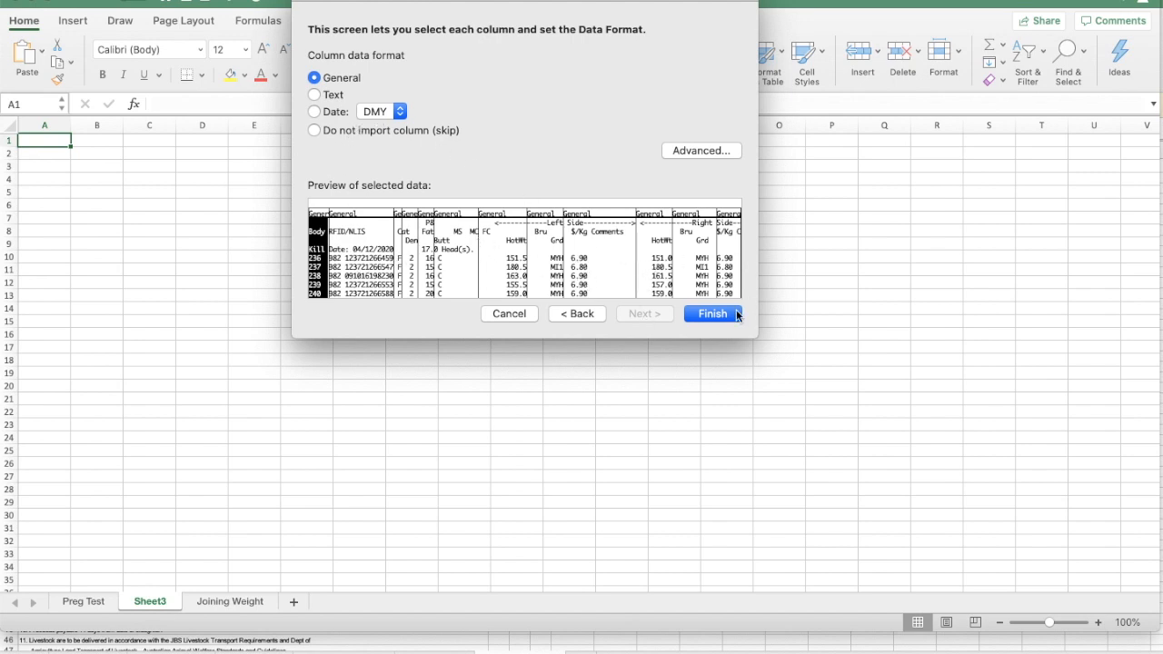
pyautogui.click(704, 312)
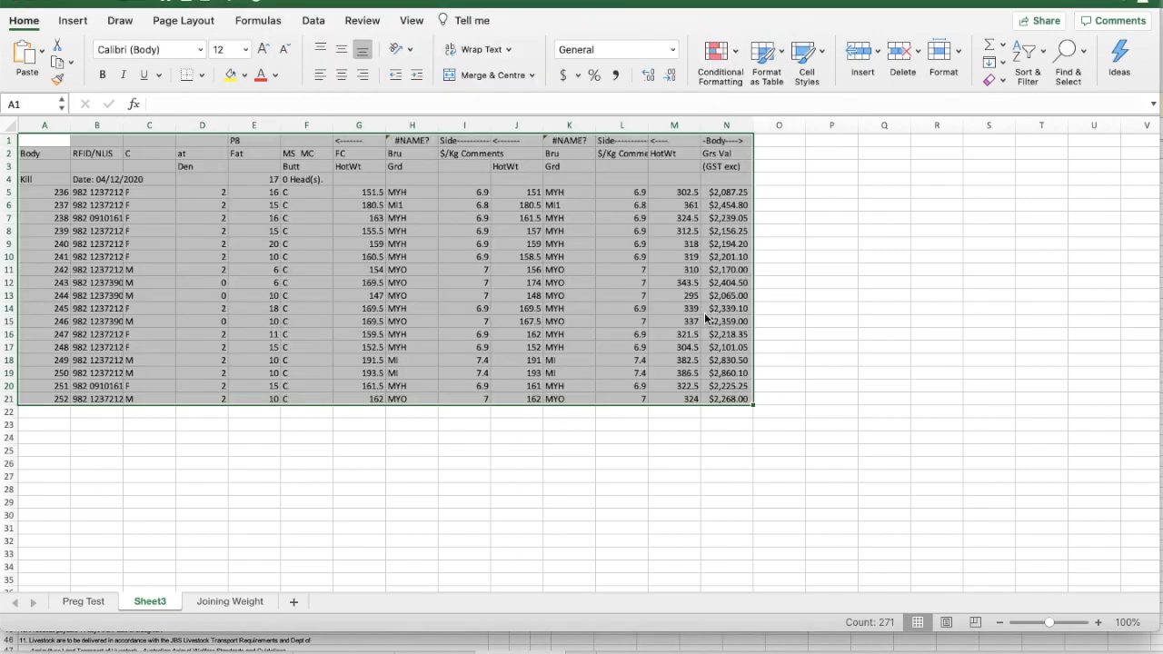
# Widen column B enough to show the full RFID/NLIS numbers and select cell B8
pyautogui.click(624, 458)
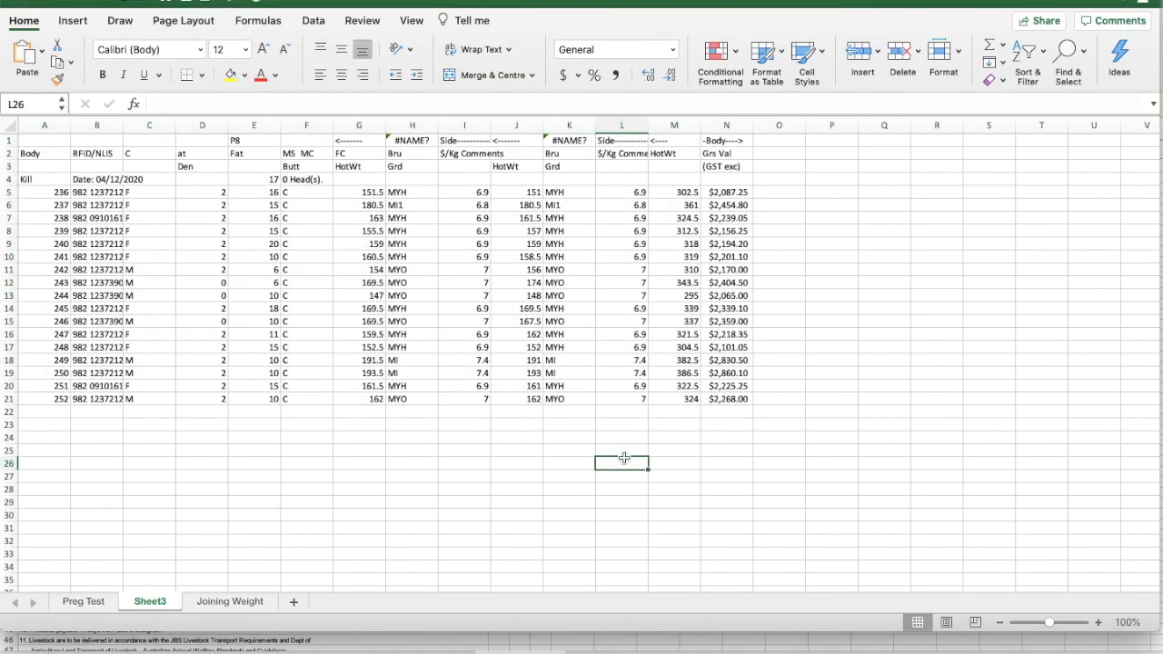
pyautogui.moveTo(124, 124); pyautogui.dragTo(153, 125)
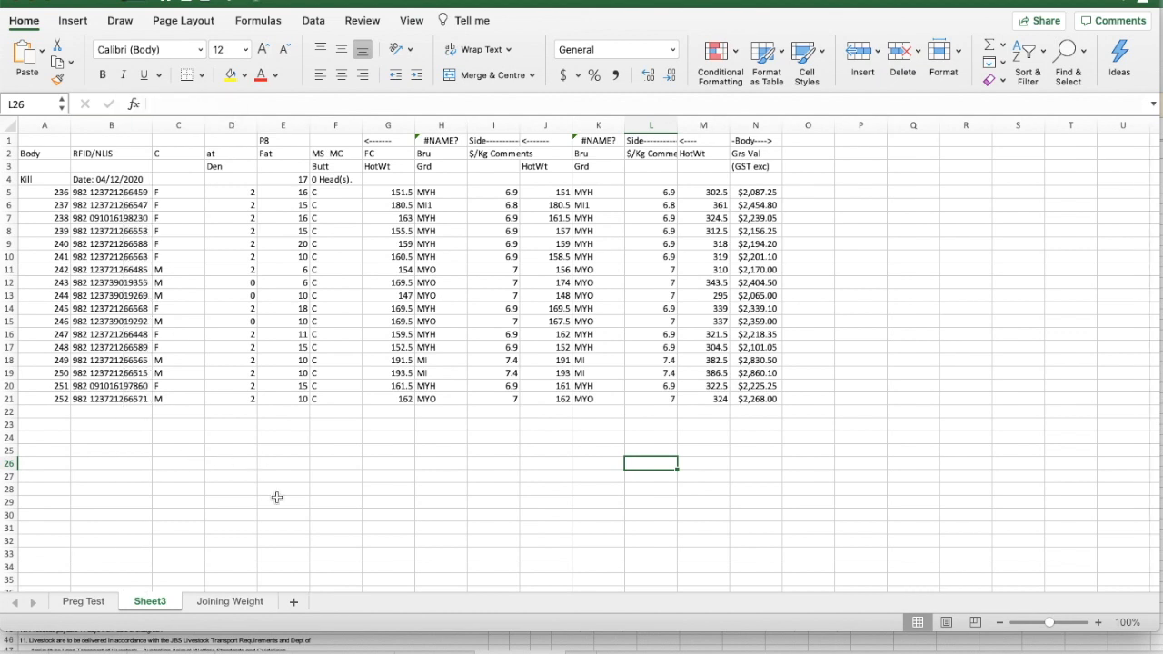
pyautogui.click(118, 230)
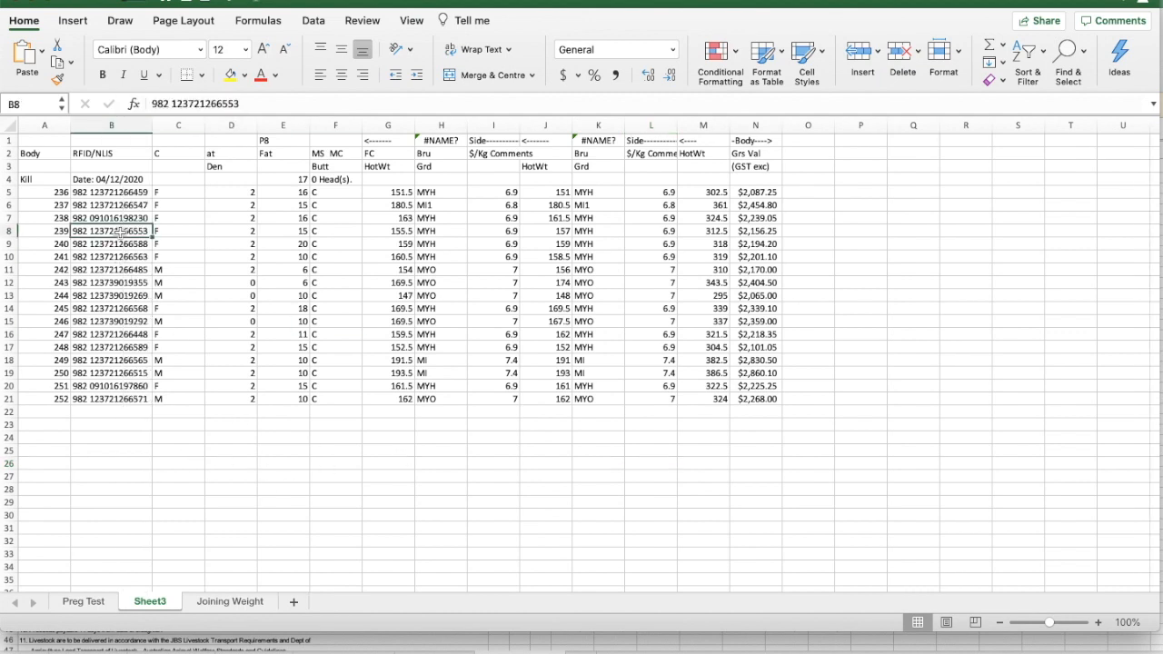